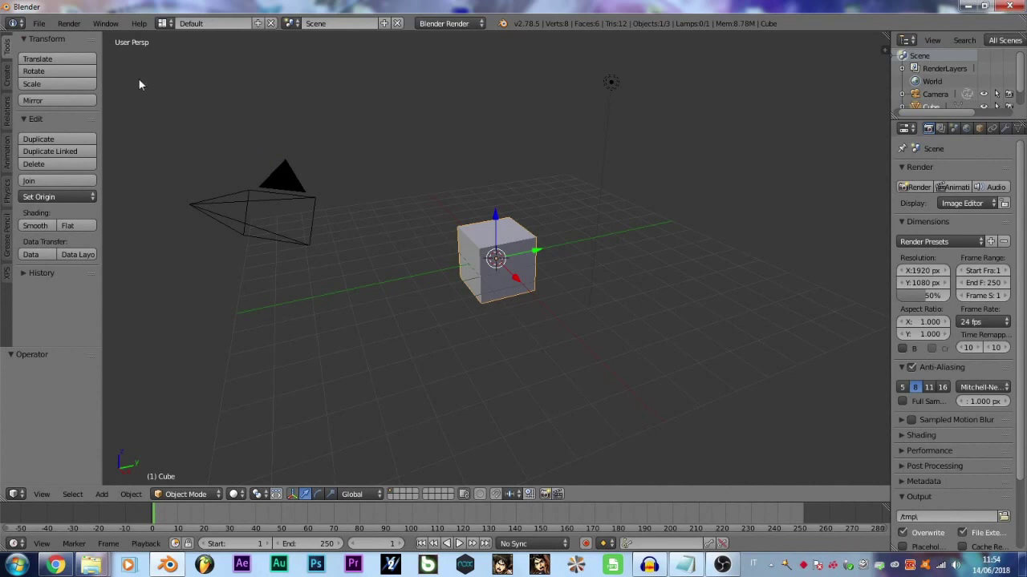
Delete the default cube from the scene.
left_click(56, 164)
left_click(55, 167)
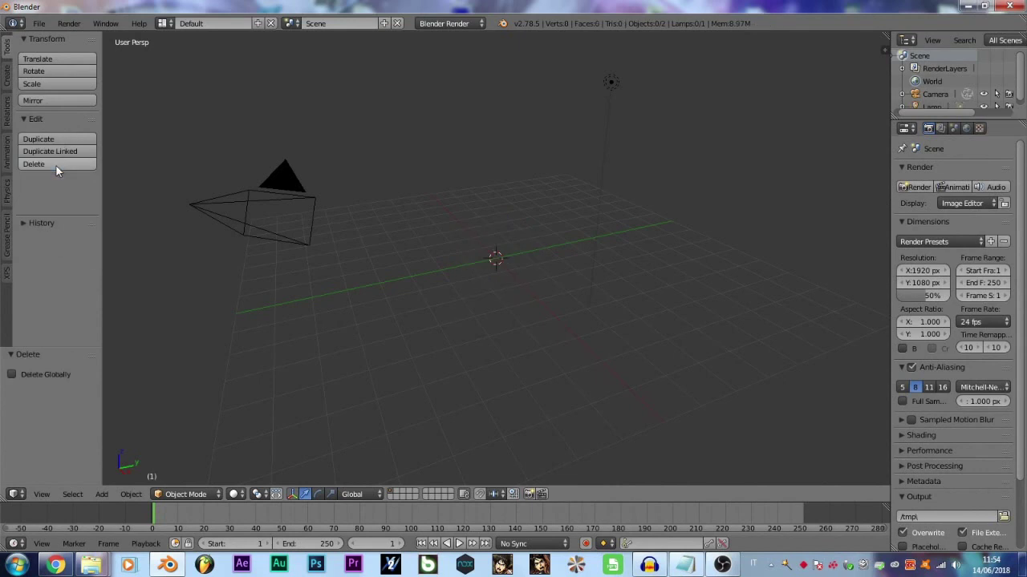
middle_click_drag(597, 293, 453, 225)
scroll(514, 249, "up", 2)
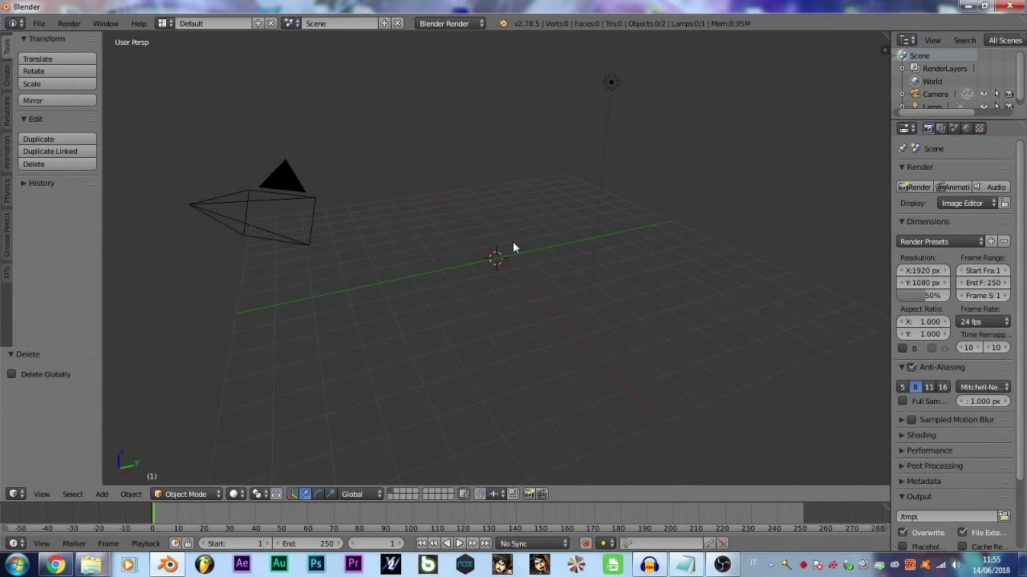
Import the FBX model GOKU UI.fbx from the DBXV GOKU UI folder inside the desktop's tutorial folder.
left_click(39, 23)
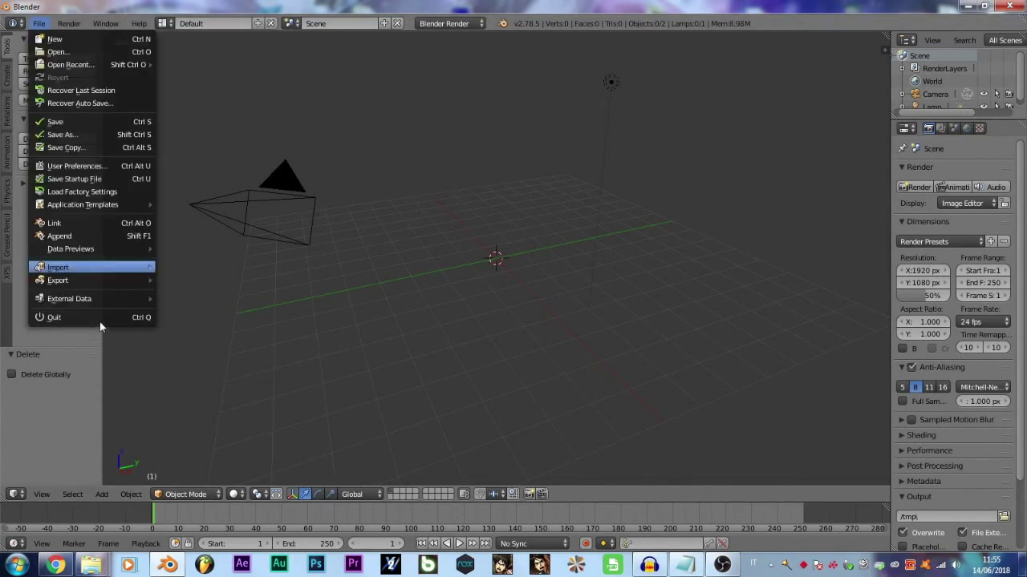
mouse_move(132, 266)
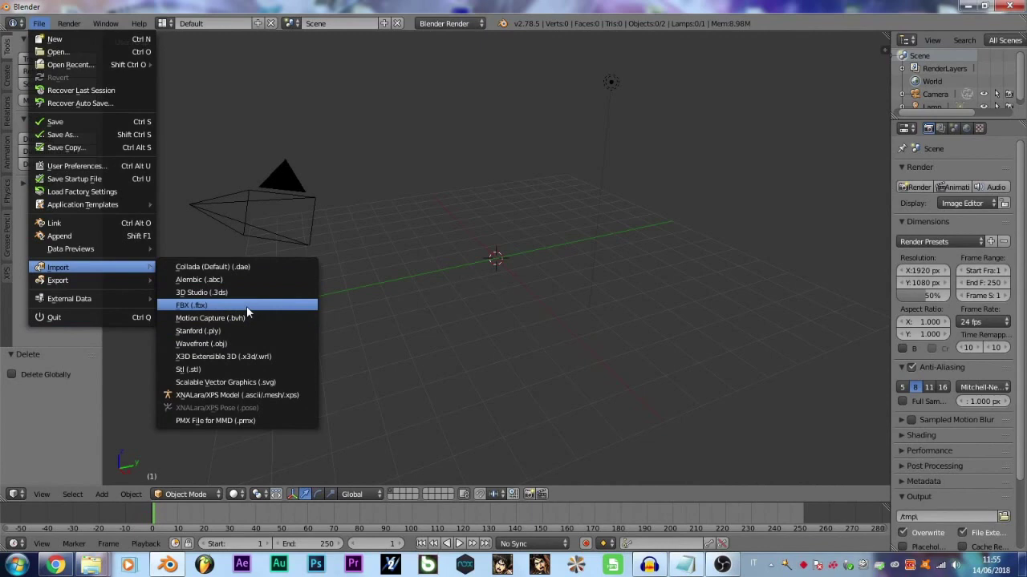
left_click(195, 306)
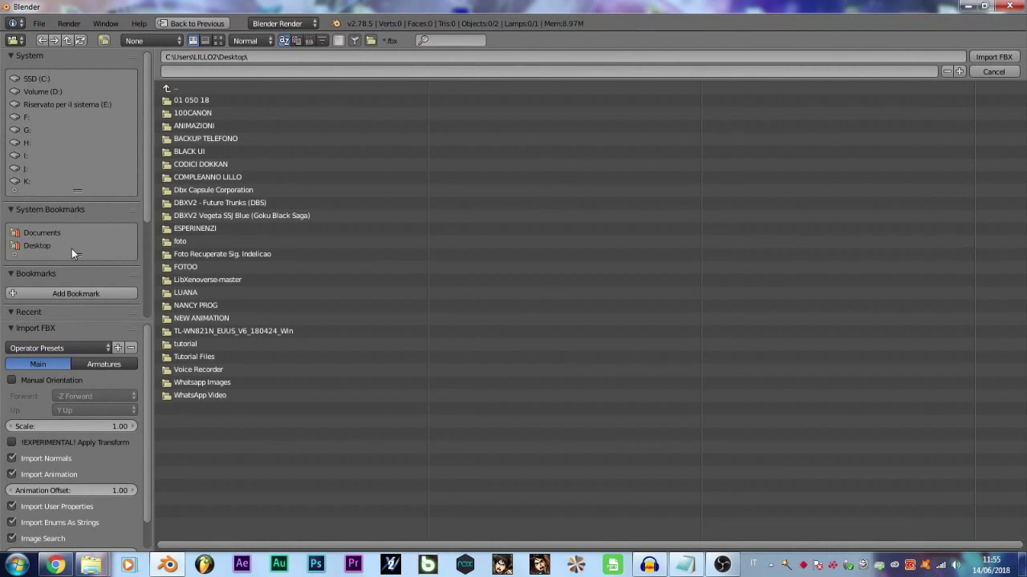
left_click(186, 344)
left_click(220, 98)
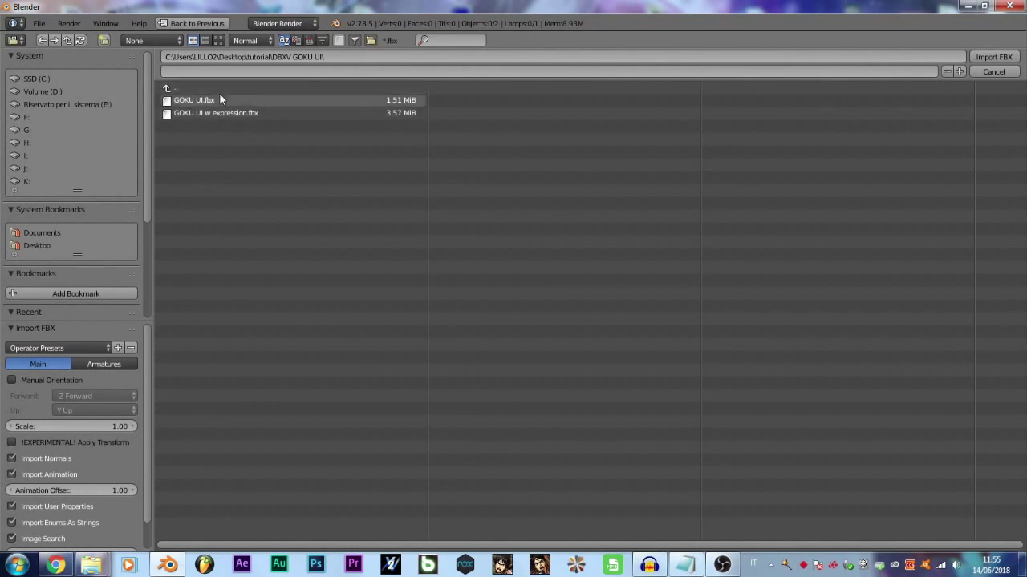
left_click(237, 103)
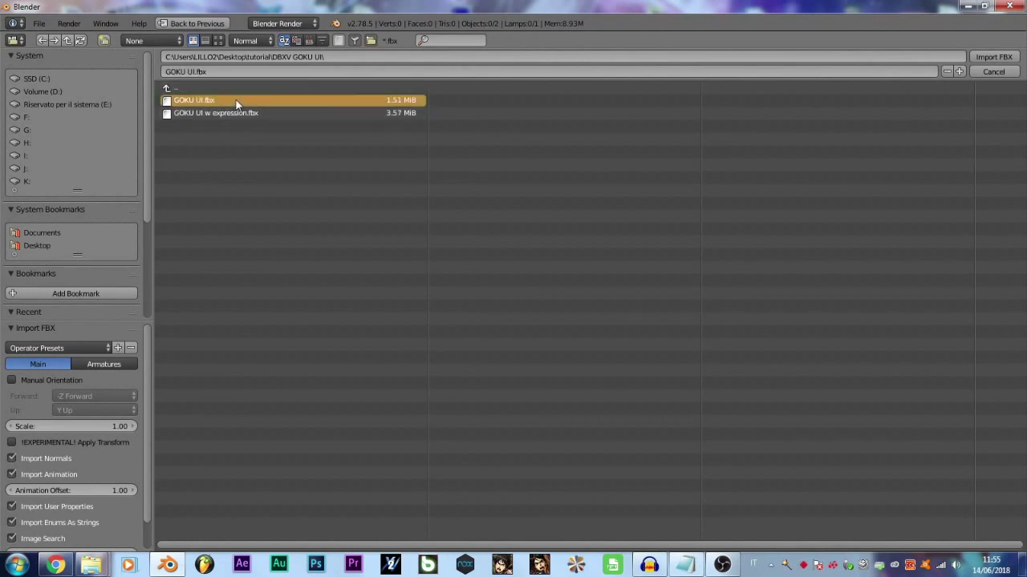
left_click(1012, 61)
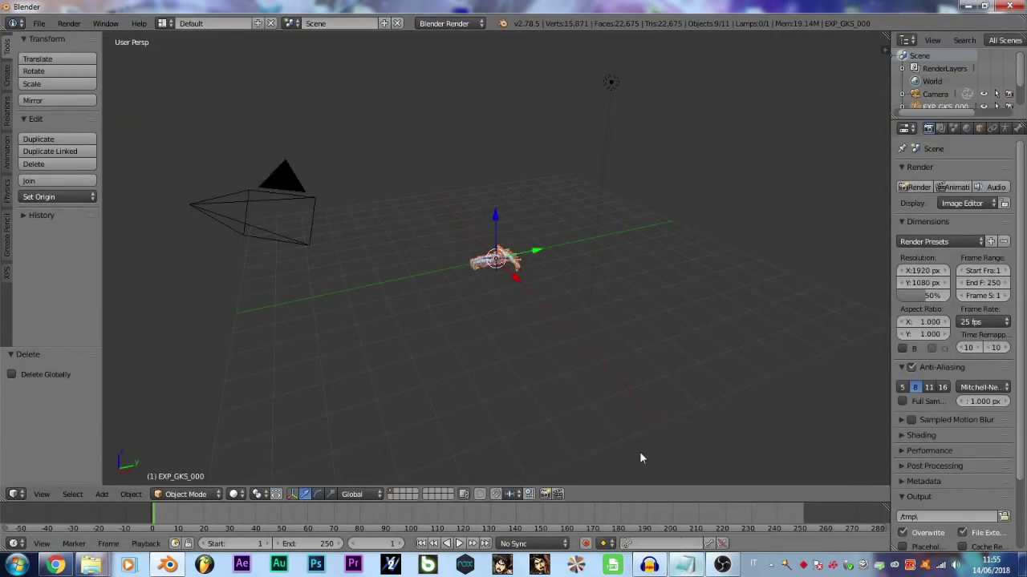
Set the imported model's rotation to 180° on Z and 90° on X so it stands upright.
scroll(548, 231, "up", 3)
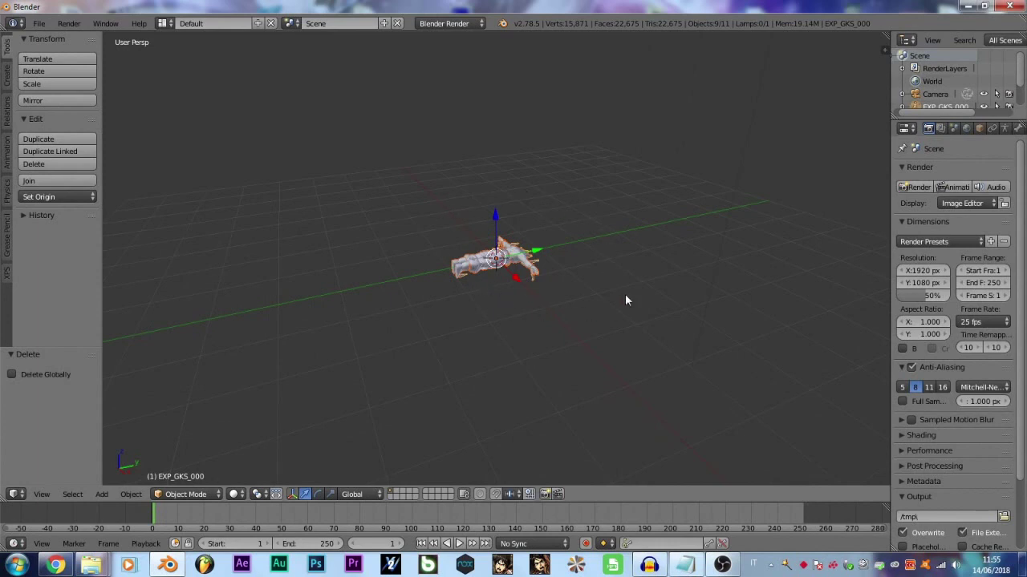
key("n")
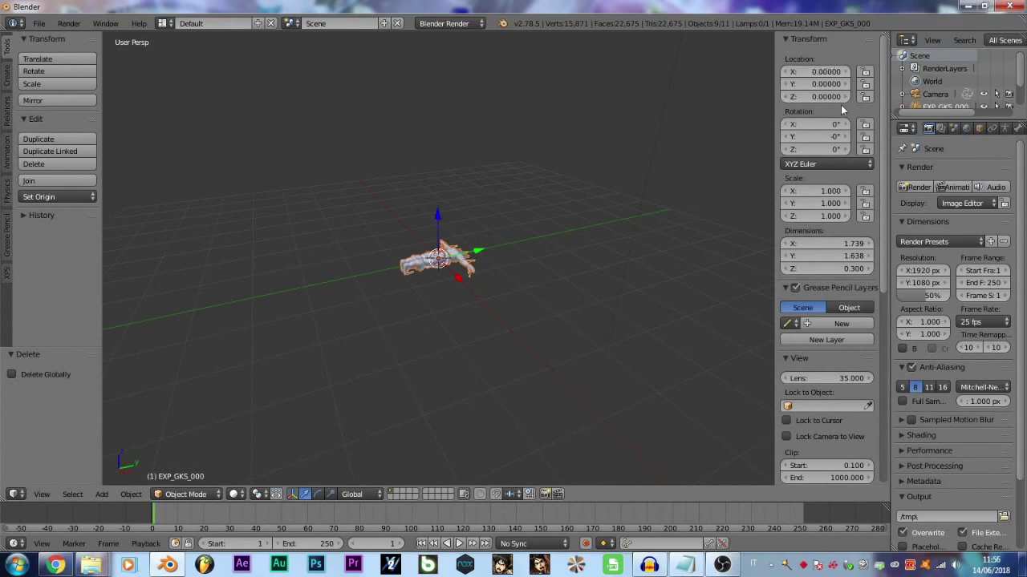
left_click(799, 150)
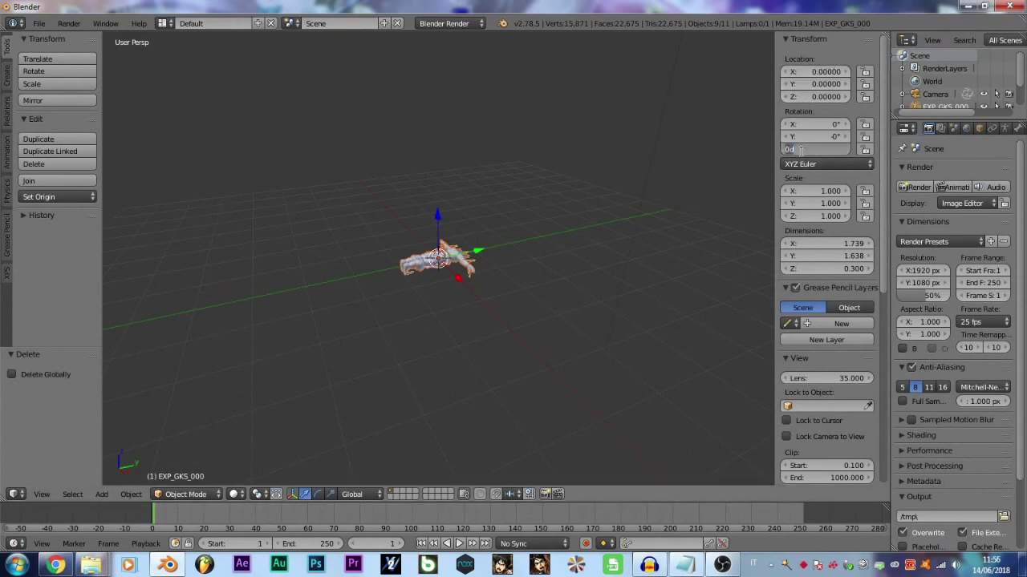
type("180")
key("Return")
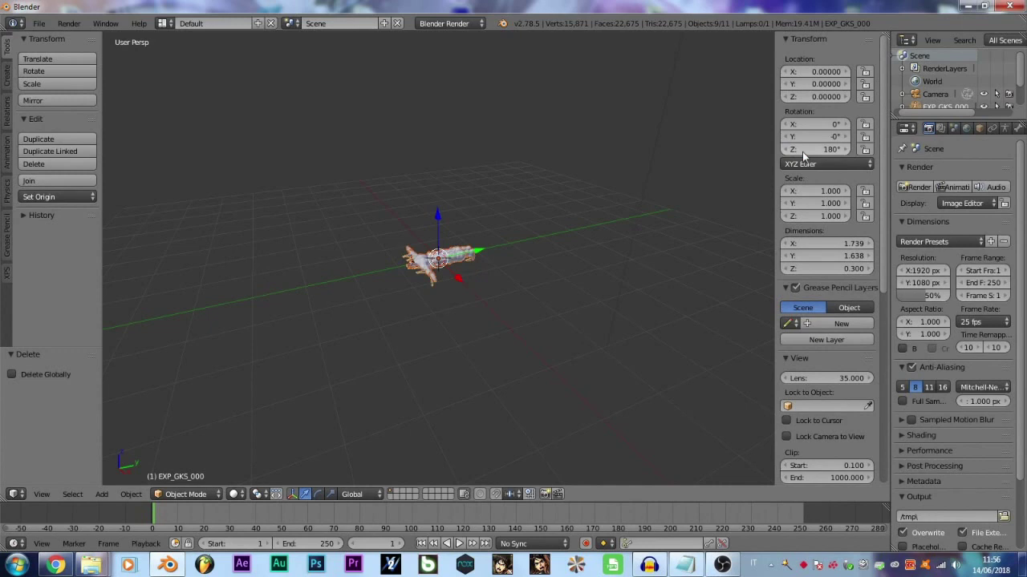
left_click(803, 122)
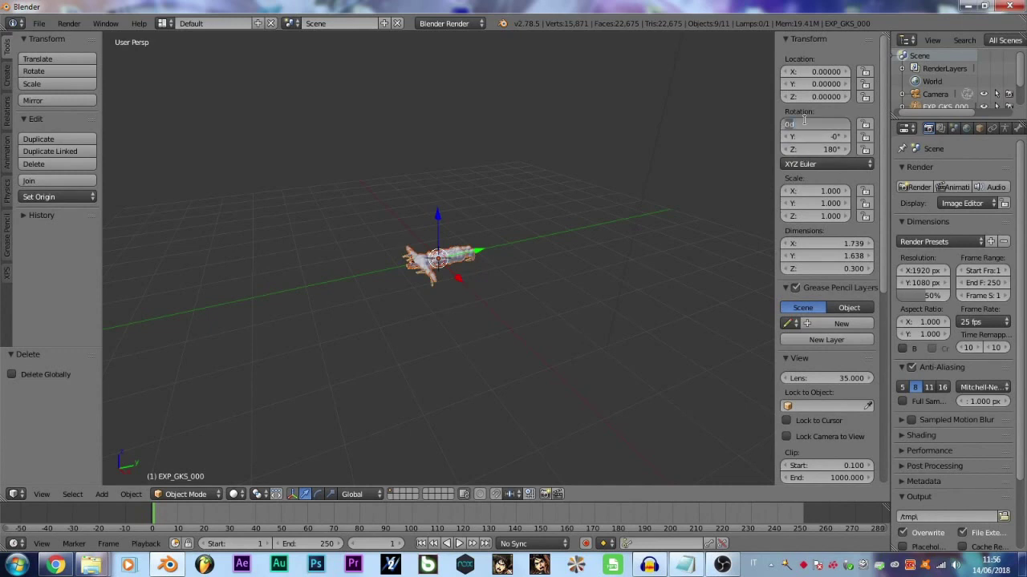
type("90")
key("Return")
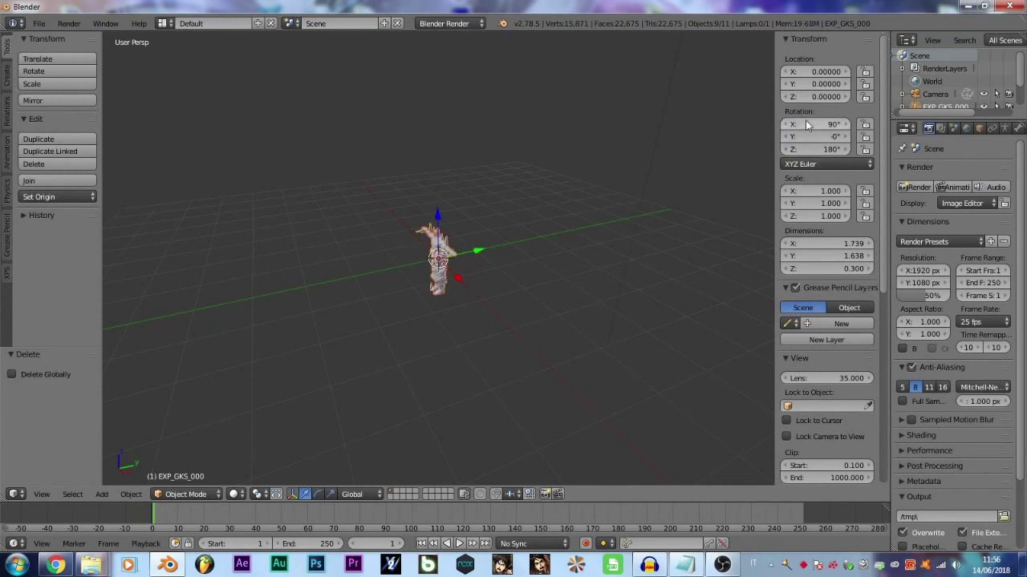
Raise the character about 0.93 units along Z so its feet rest on the grid.
left_click_drag(437, 215, 437, 173)
key("ctrl+z")
key("KP_Decimal")
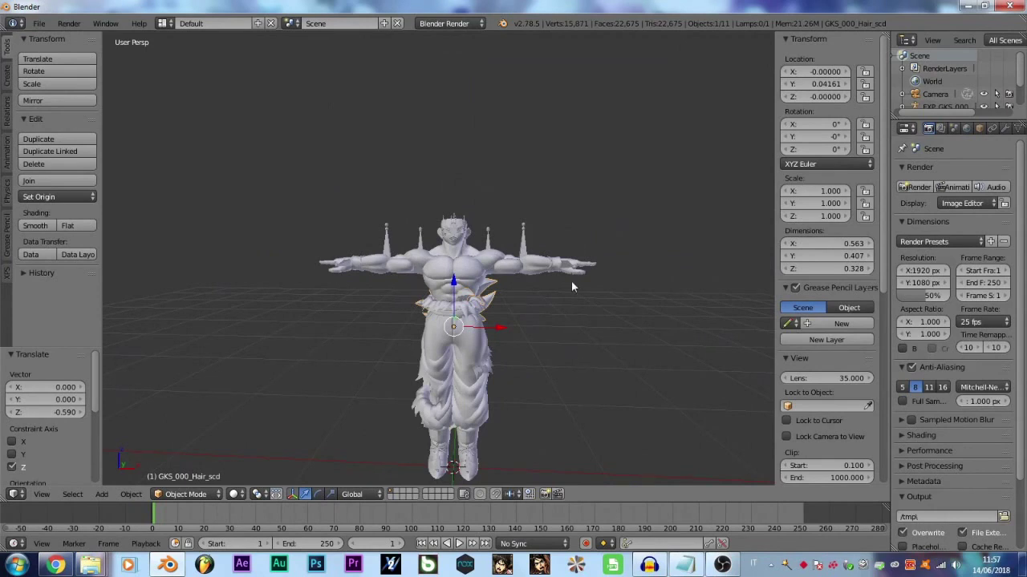
Move the hair object up about 0.588 units along Z from the waist onto the character's head.
scroll(571, 280, "up", 4)
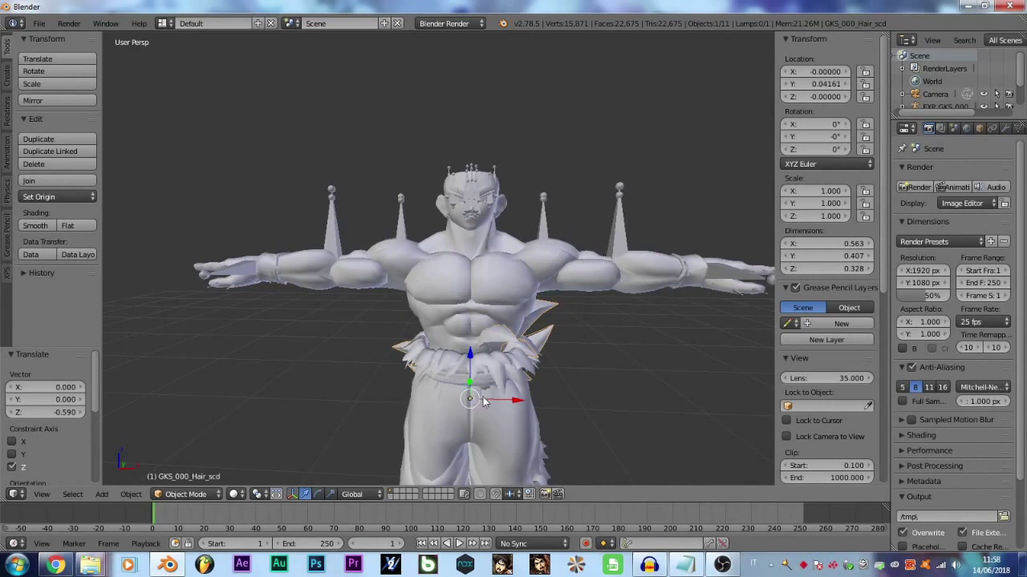
scroll(547, 316, "up", 2)
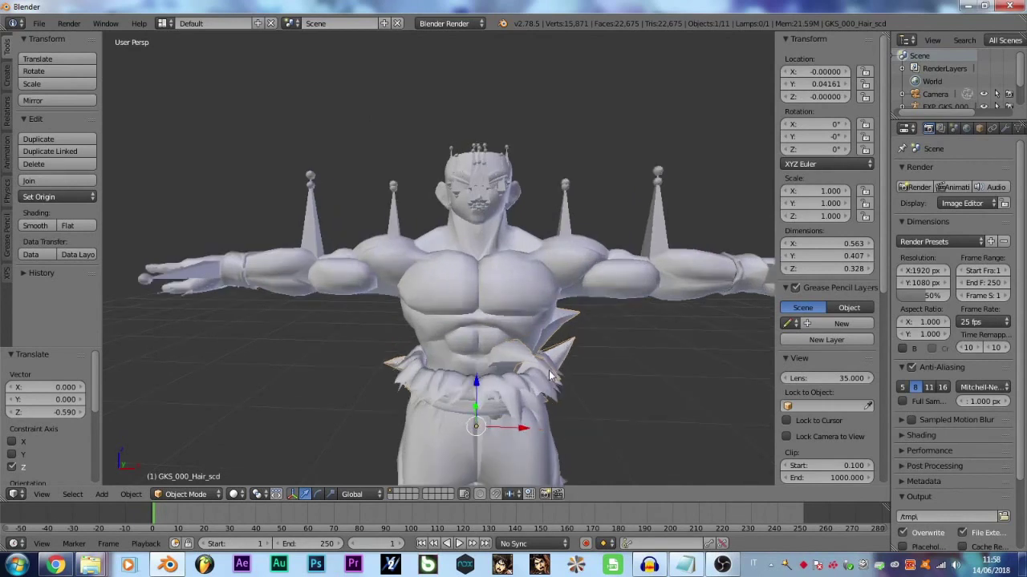
scroll(607, 337, "down", 1)
key("g")
key("z")
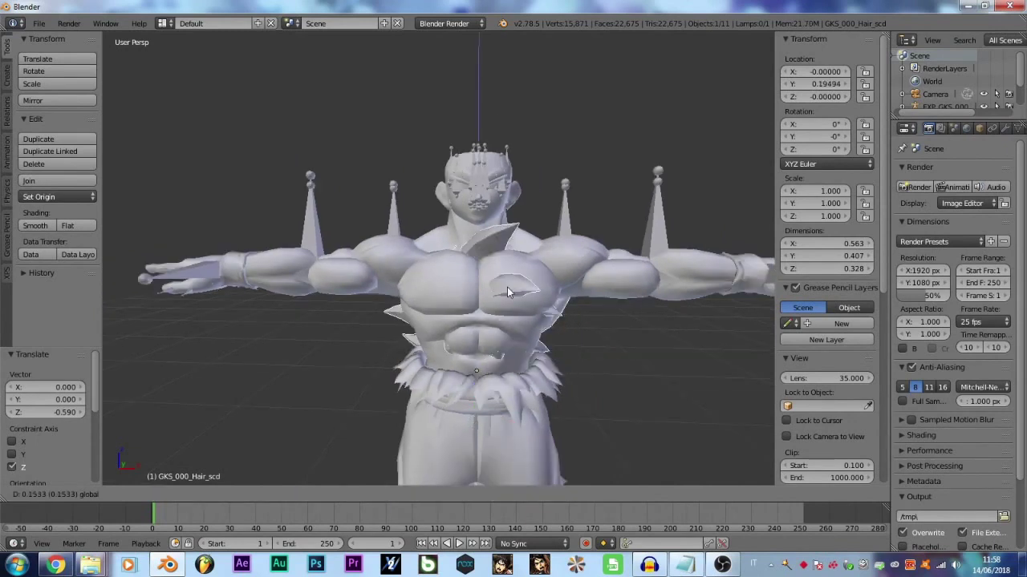
left_click(513, 154)
middle_click_drag(523, 272, 406, 282)
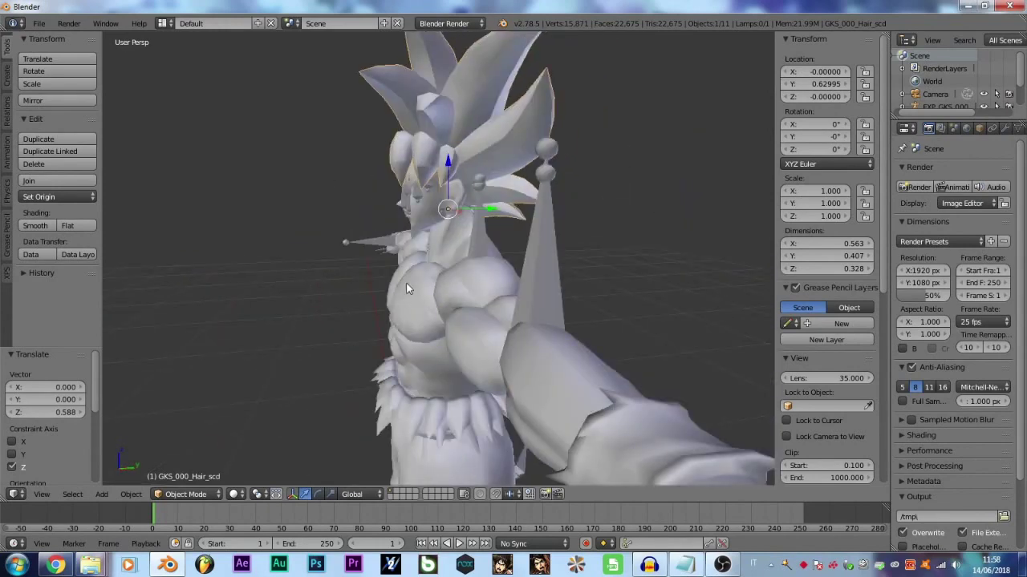
scroll(405, 283, "down", 5)
middle_click_drag(406, 282, 495, 309)
scroll(495, 303, "up", 6)
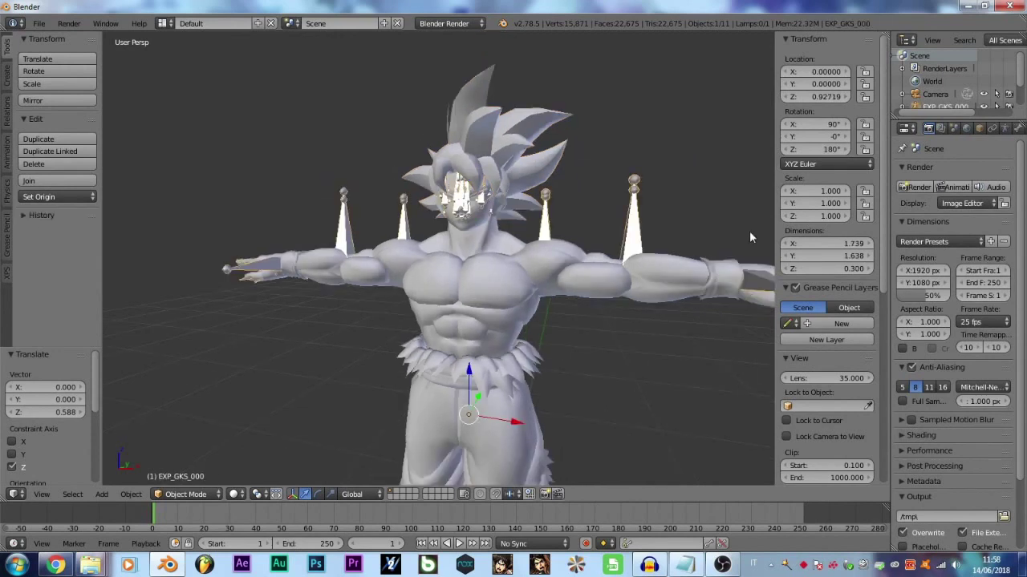
Display the EXP_GKS_000 armature's bones as sticks with X-Ray enabled.
key("n")
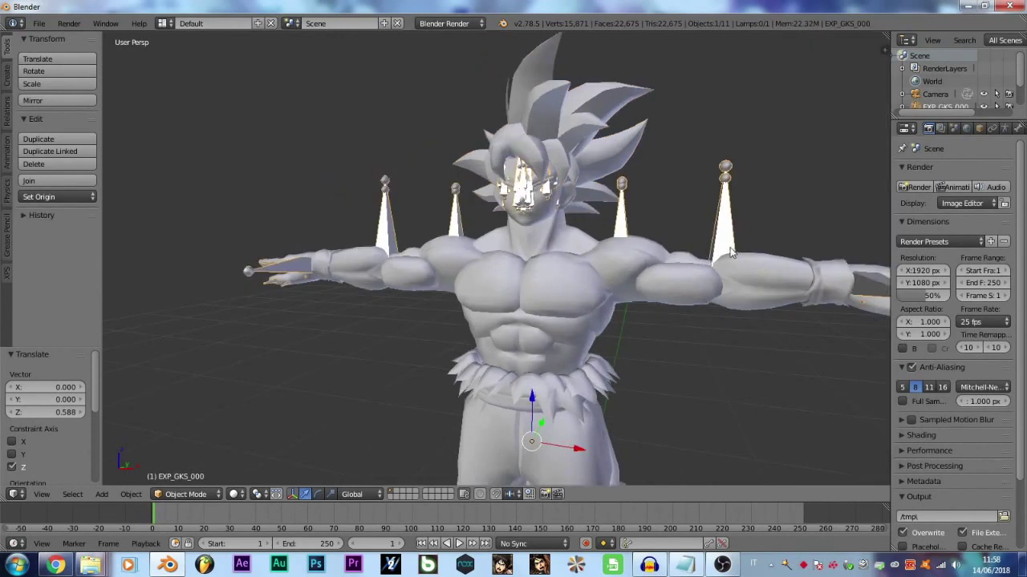
left_click(1007, 131)
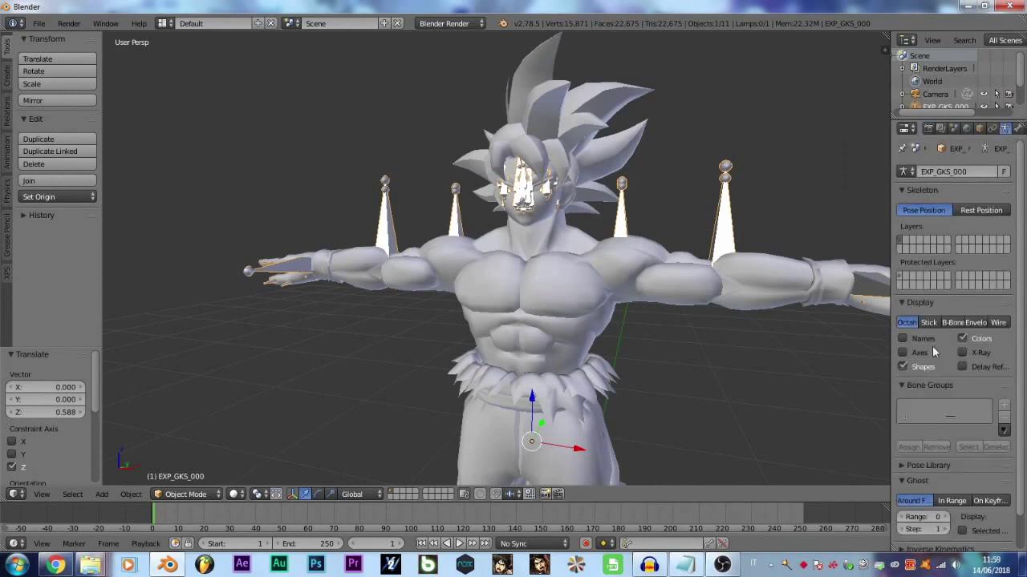
left_click(962, 354)
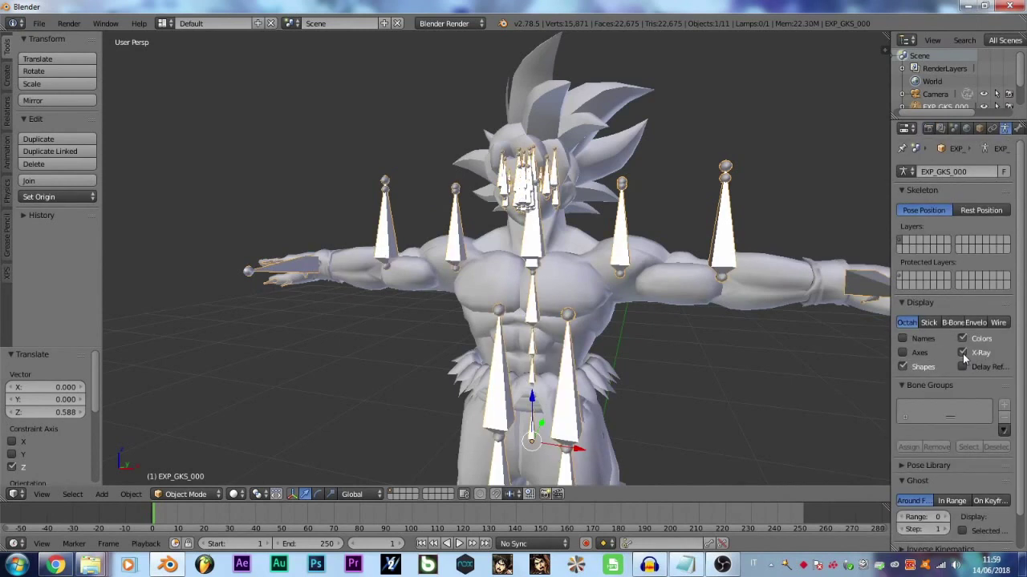
left_click(927, 323)
scroll(607, 323, "down", 4)
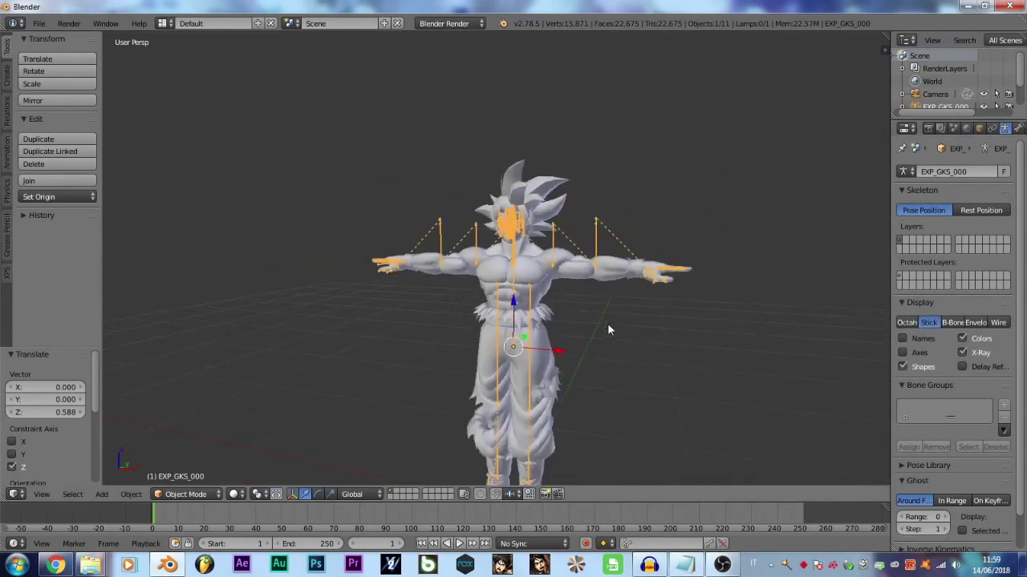
scroll(631, 319, "up", 4)
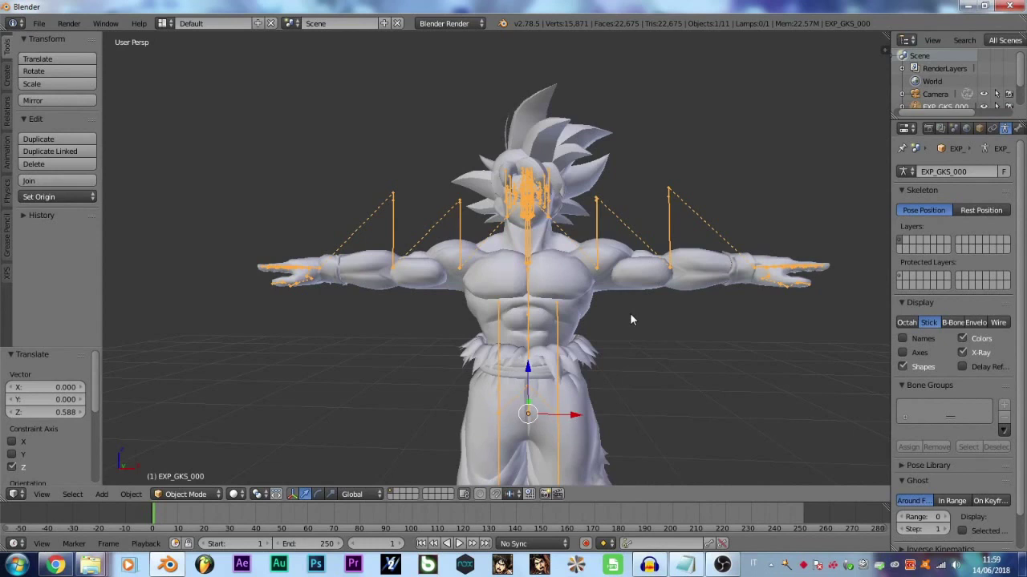
Switch the EXP_GKS_000 armature to Pose Mode.
left_click(203, 494)
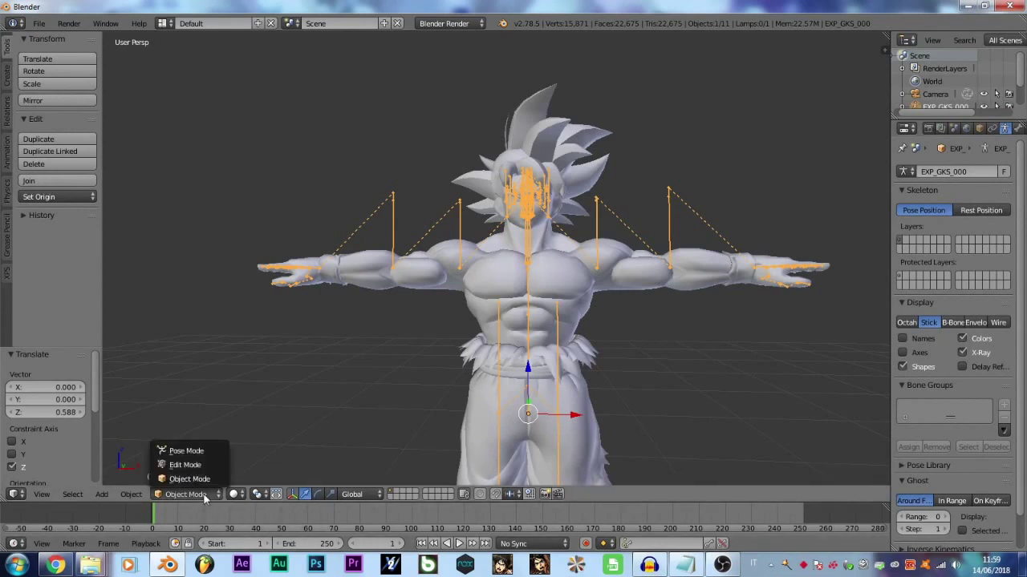
left_click(193, 452)
scroll(665, 291, "up", 2)
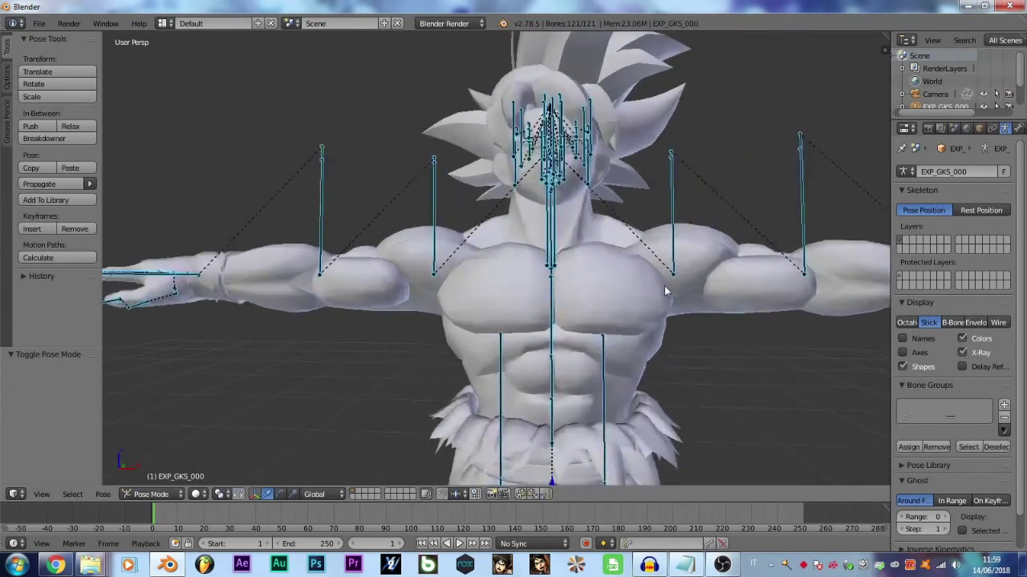
scroll(664, 291, "down", 5)
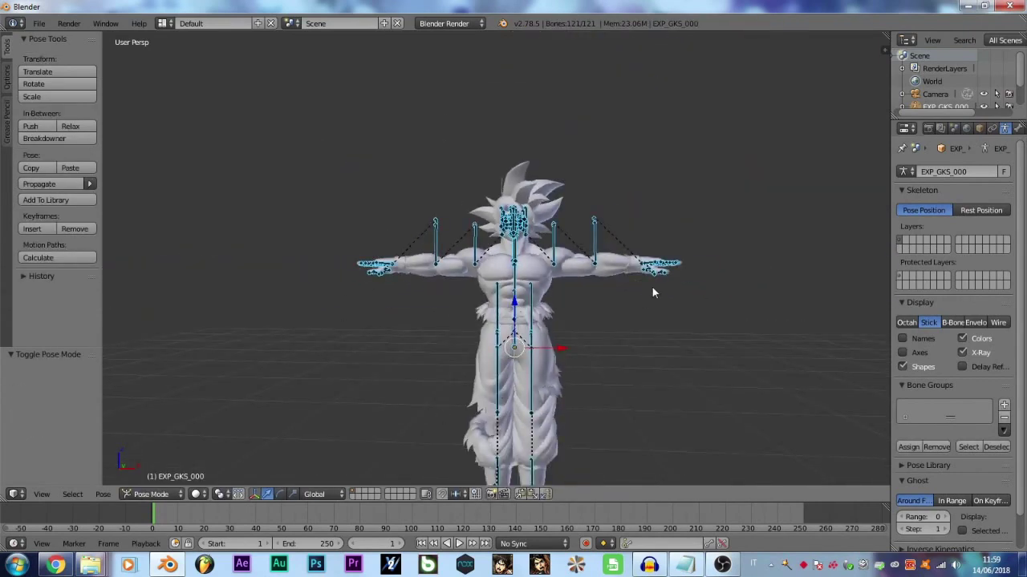
scroll(652, 293, "up", 3)
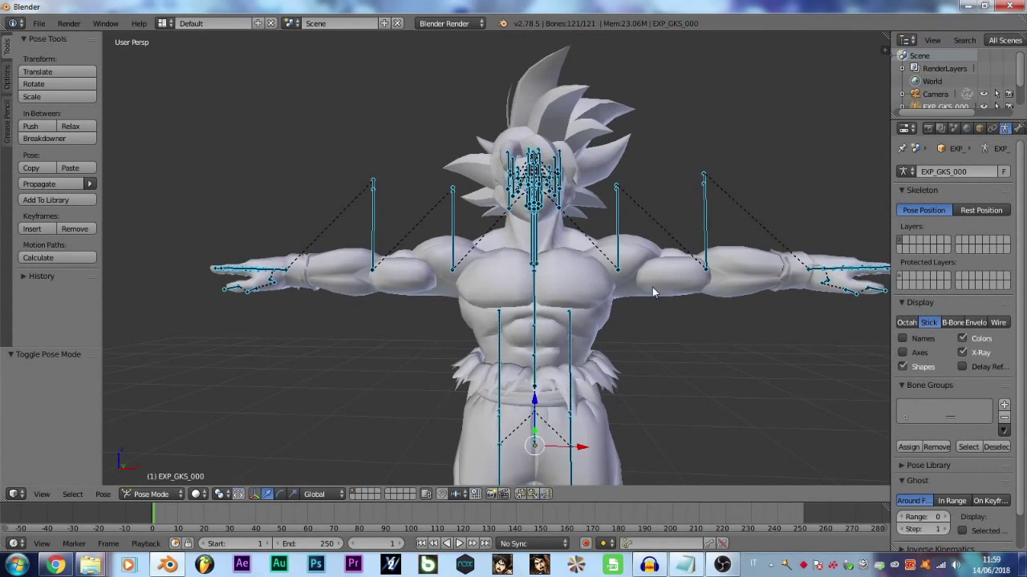
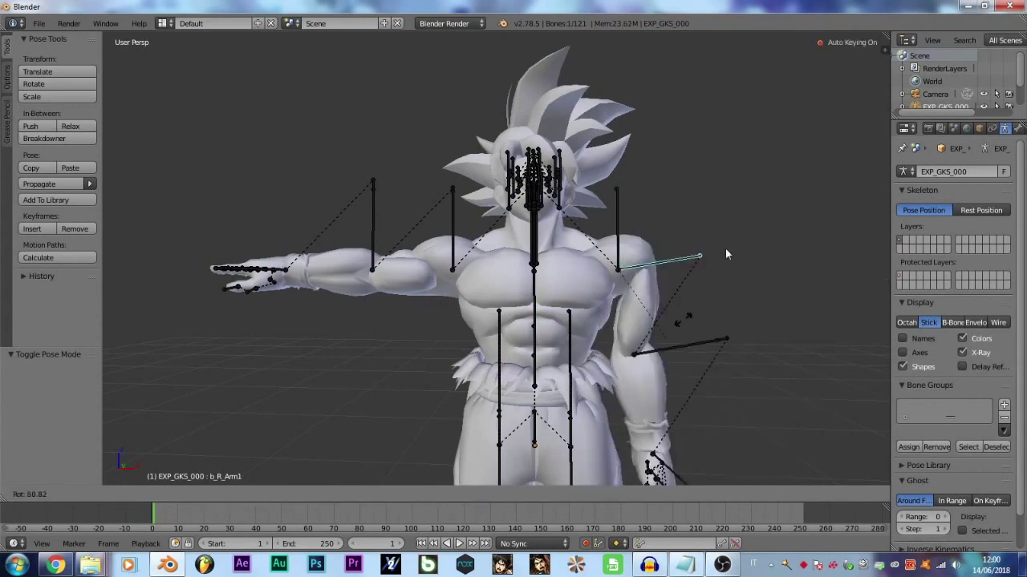
Rotate the bones b_R_Arm1 and b_R_ArmHelper about 89° each to lower the character's right arm to its side.
left_click(661, 357)
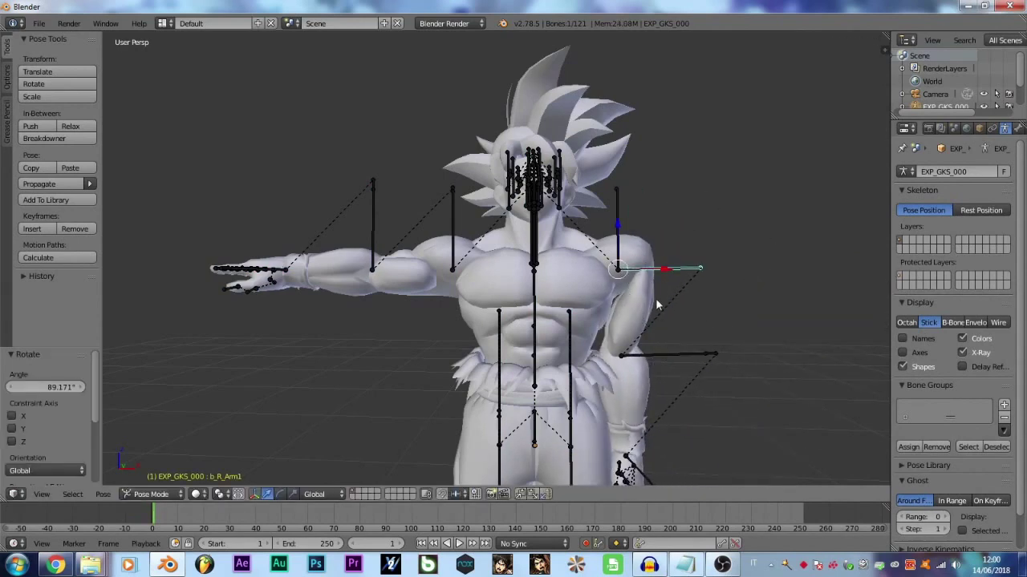
scroll(656, 297, "up", 1)
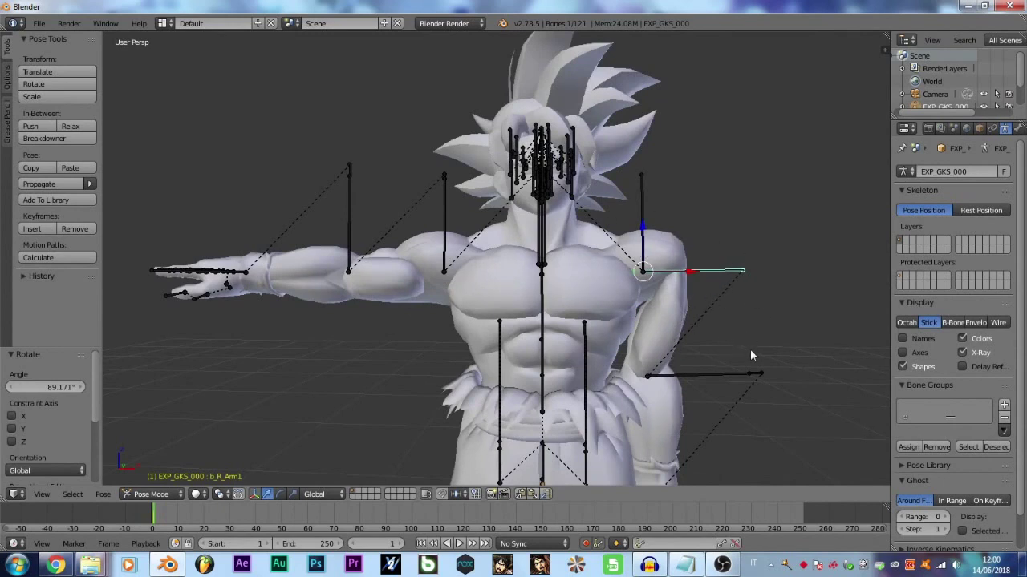
right_click(643, 204)
key("r")
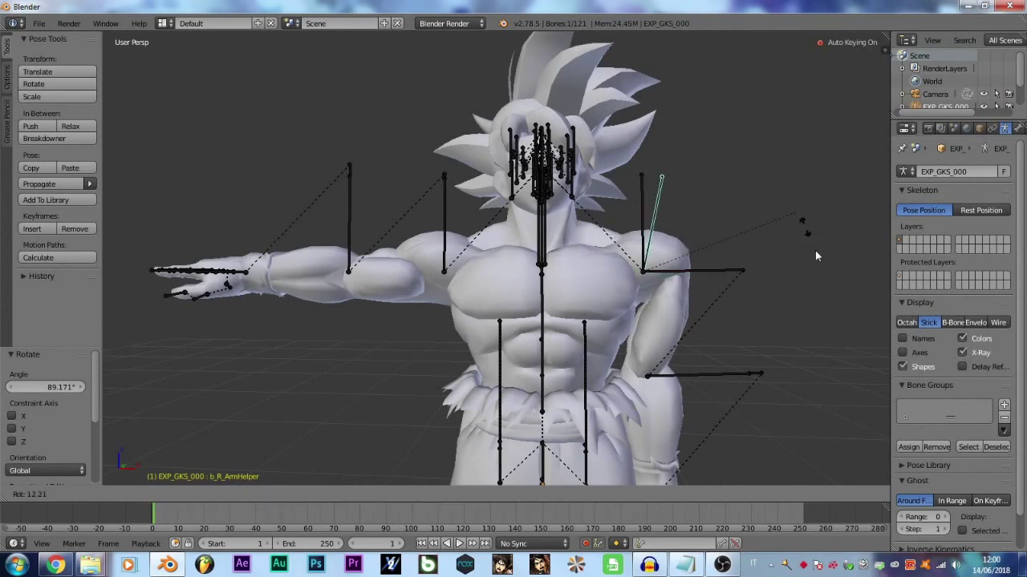
left_click(752, 431)
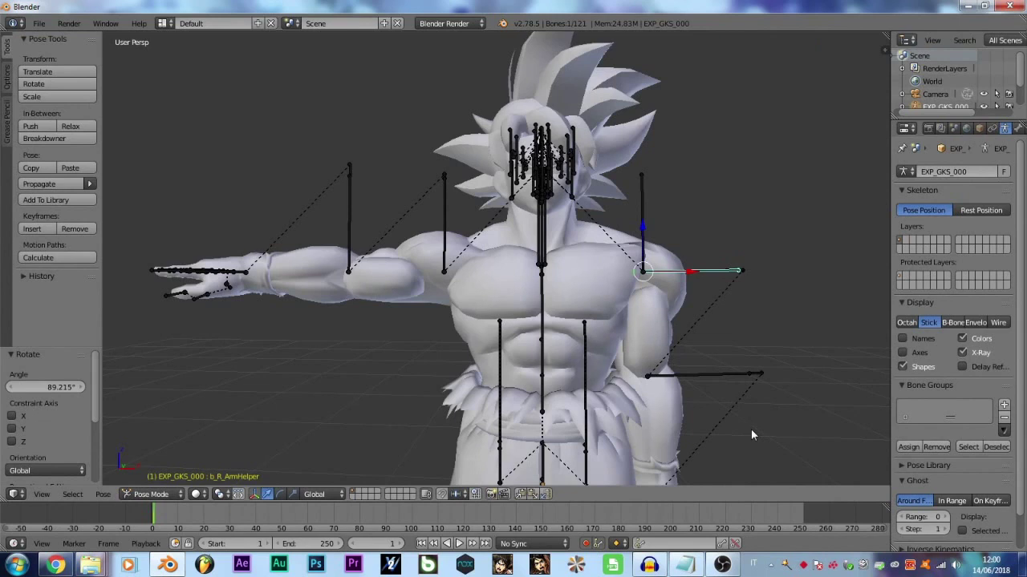
Lower the character's left arm to its side by rotating b_L_Arm1 to match the other arm and b_L_ArmHelper about -86°.
right_click(447, 223)
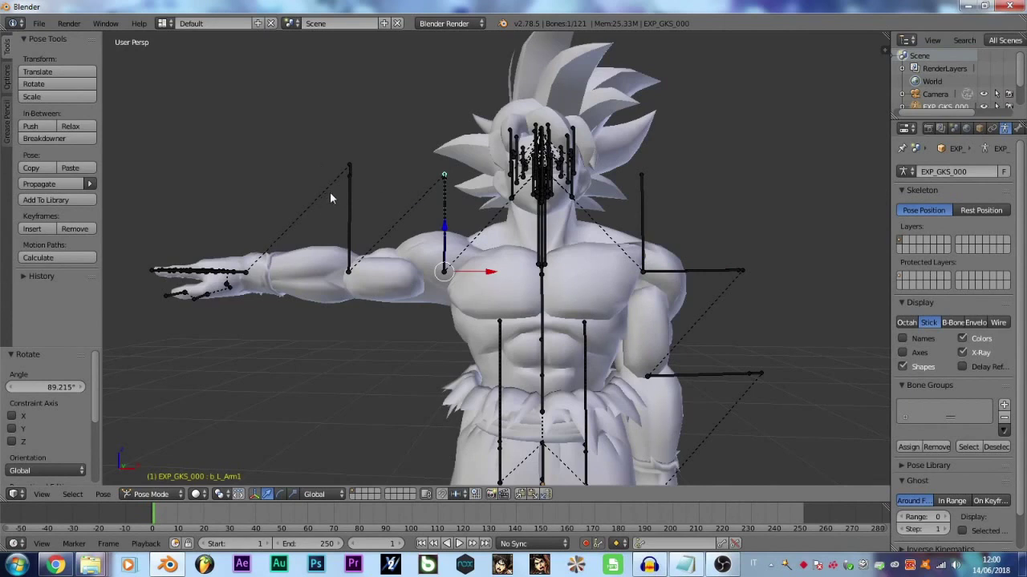
key("r")
left_click(386, 386)
right_click(443, 177)
key("r")
right_click(345, 287)
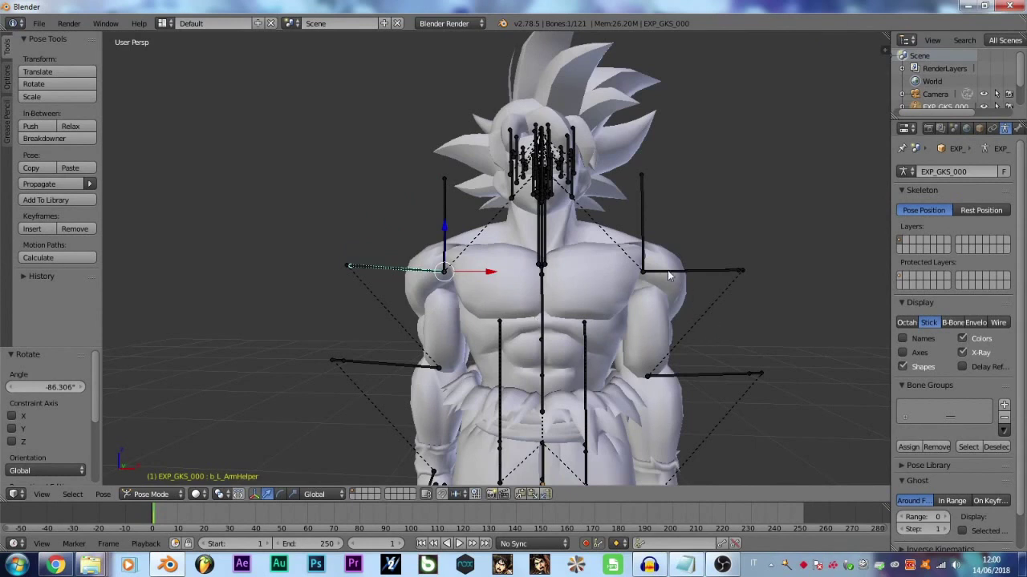
Advance the timeline to frame 30 and raise the right arm by rotating b_R_Arm1 about -142° and b_R_ArmHelper about -88°.
key("alt+a")
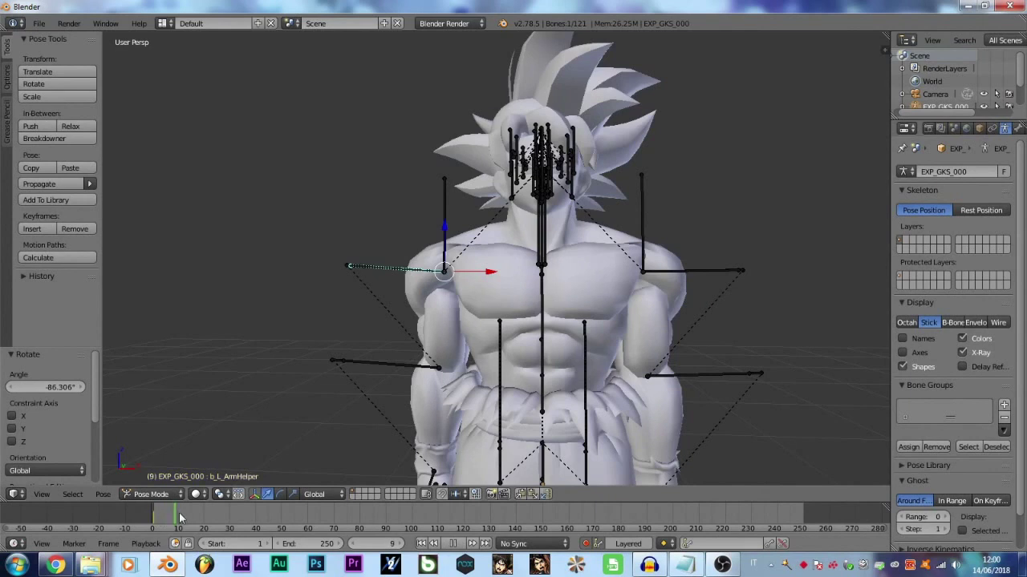
key("alt+a")
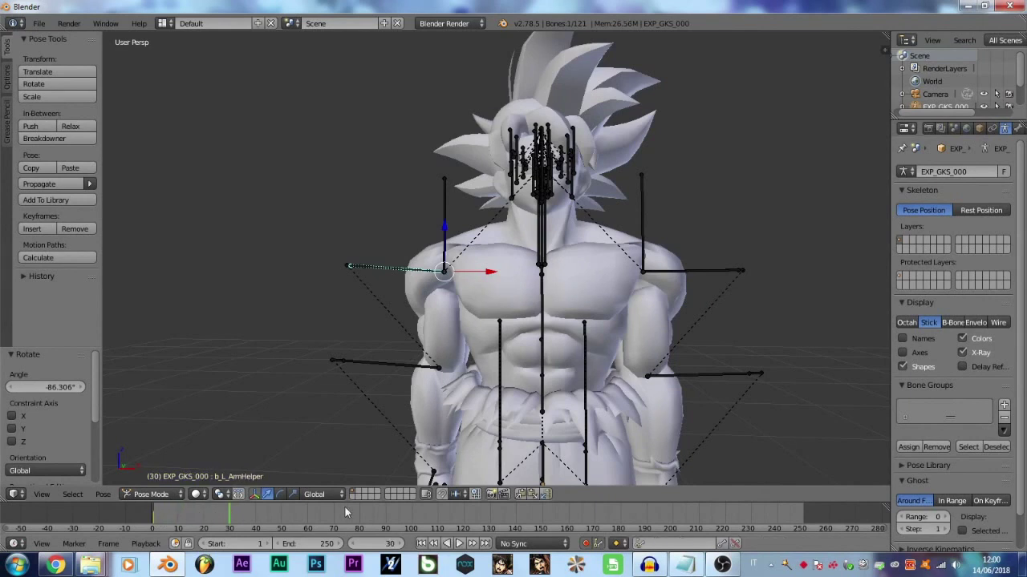
right_click(688, 273)
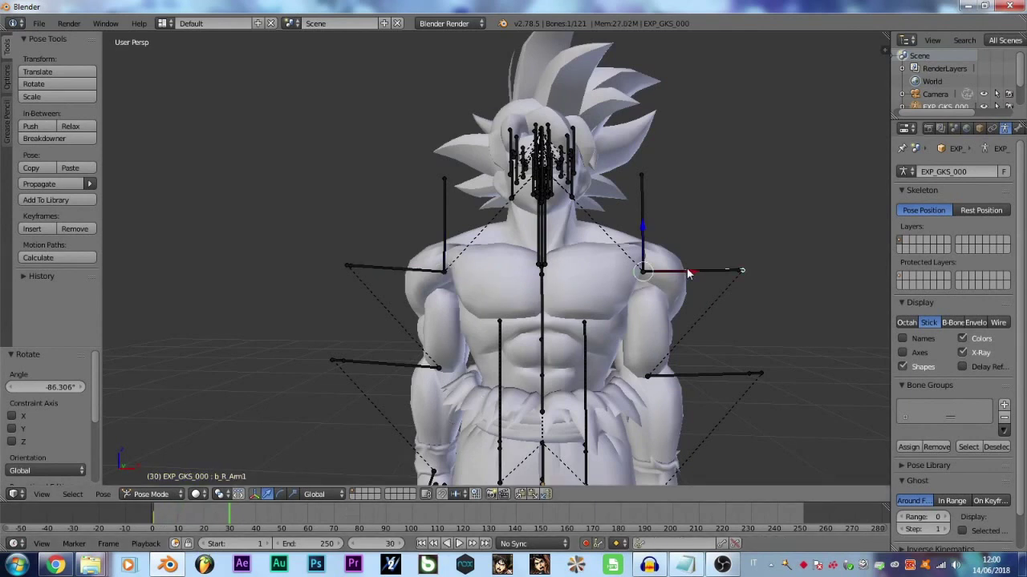
key("r")
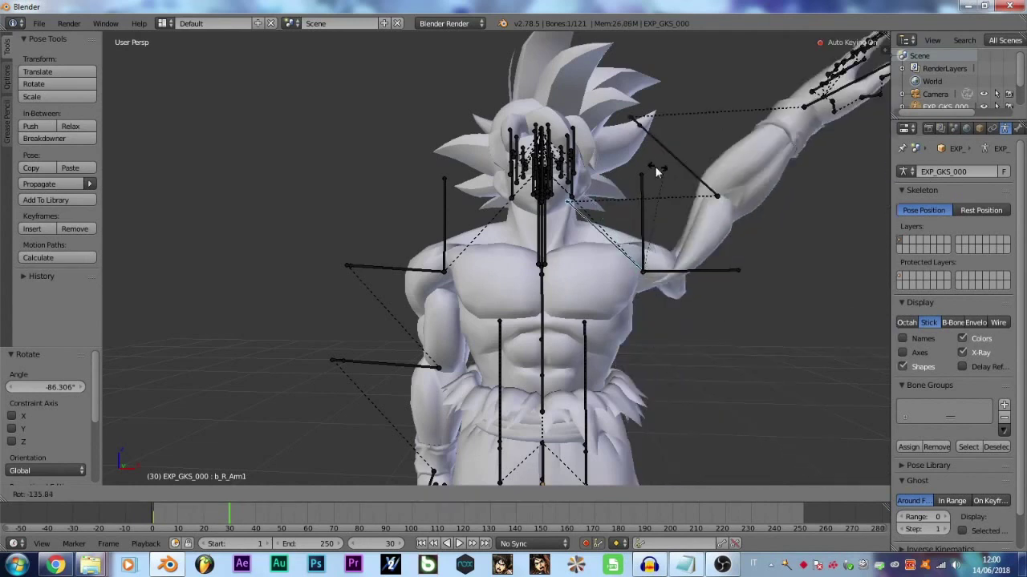
left_click(686, 244)
right_click(714, 271)
key("r")
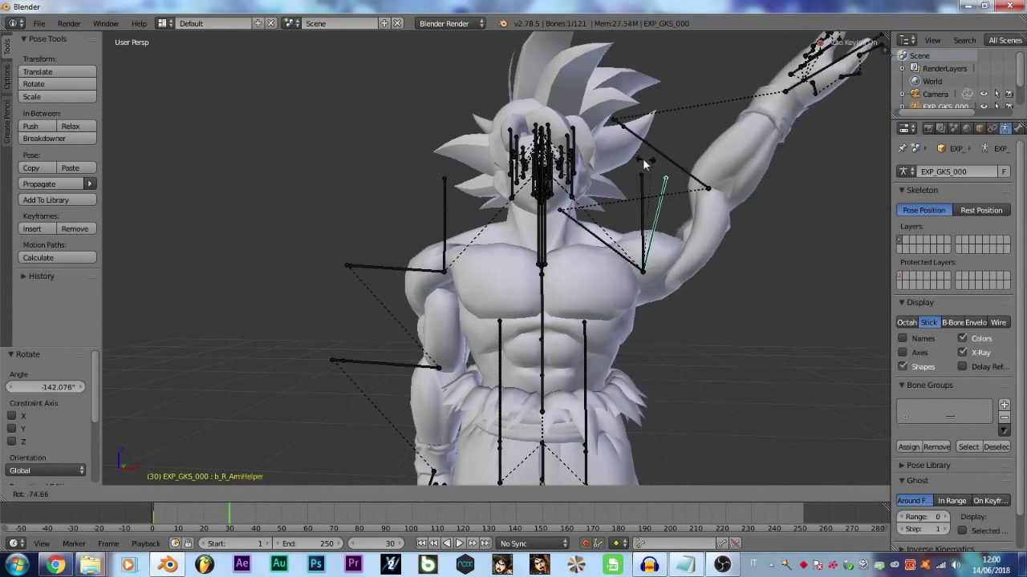
left_click(627, 161)
Hide the EXP_GKS_000 armature and play the animation from frame 1 to preview the right arm's movement.
left_click(984, 107)
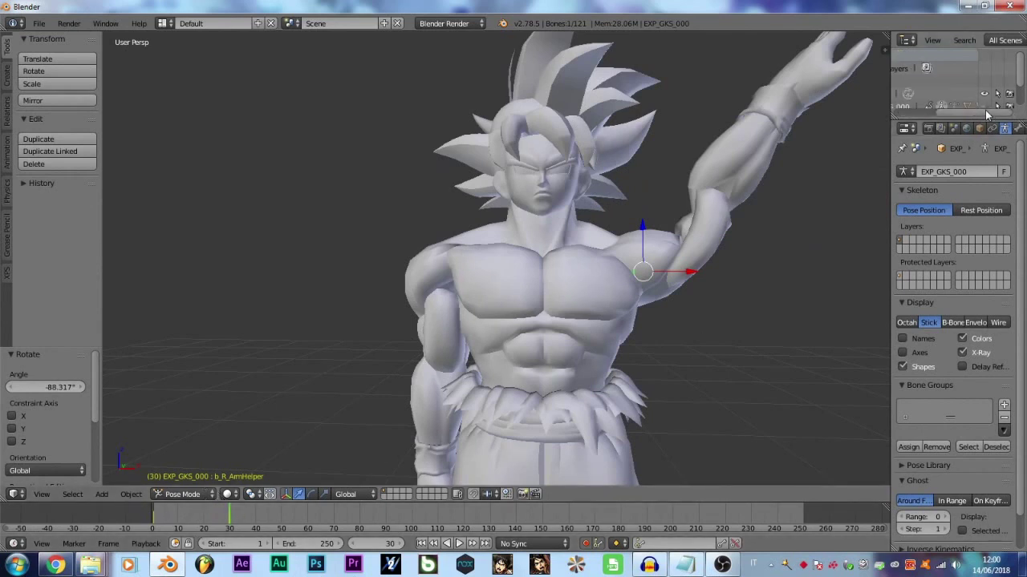
scroll(952, 113, "right", 1)
scroll(1020, 77, "down", 1)
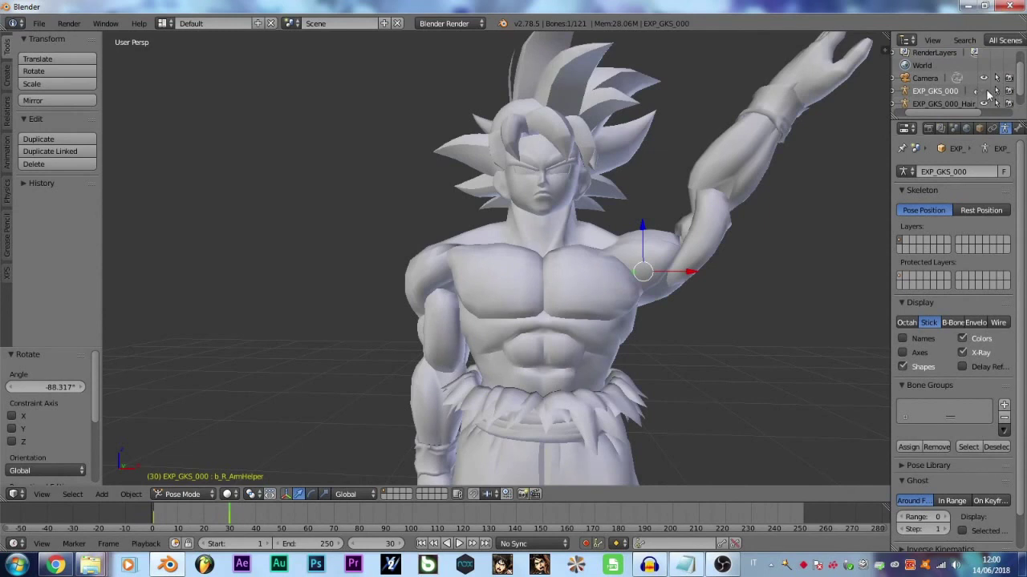
left_click(421, 544)
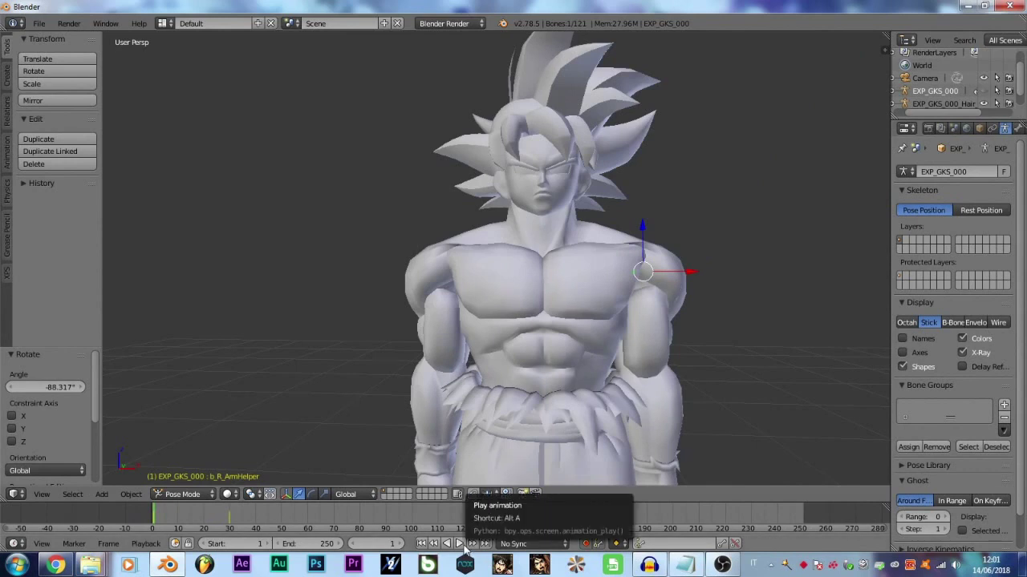
left_click(459, 544)
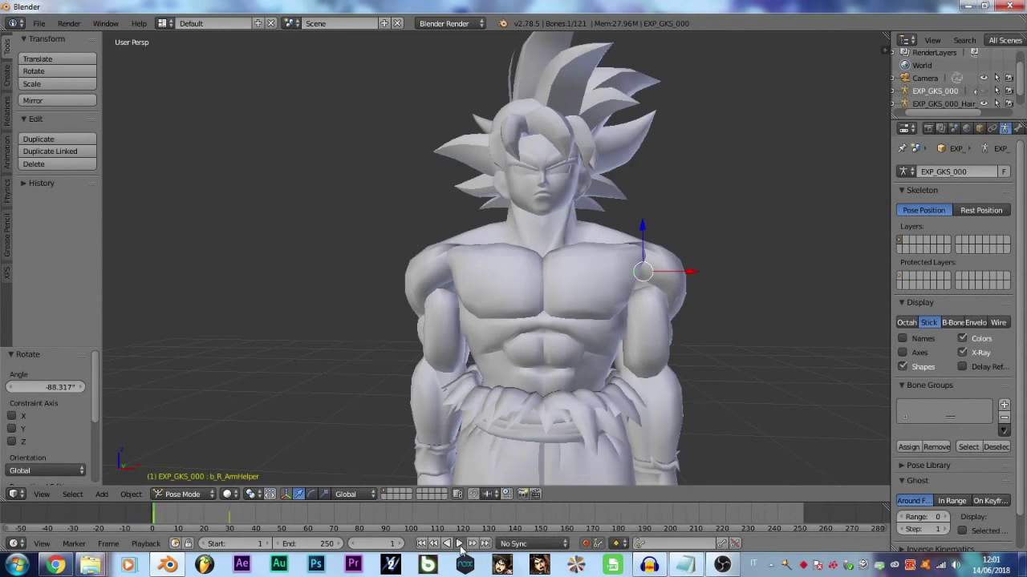
left_click(459, 545)
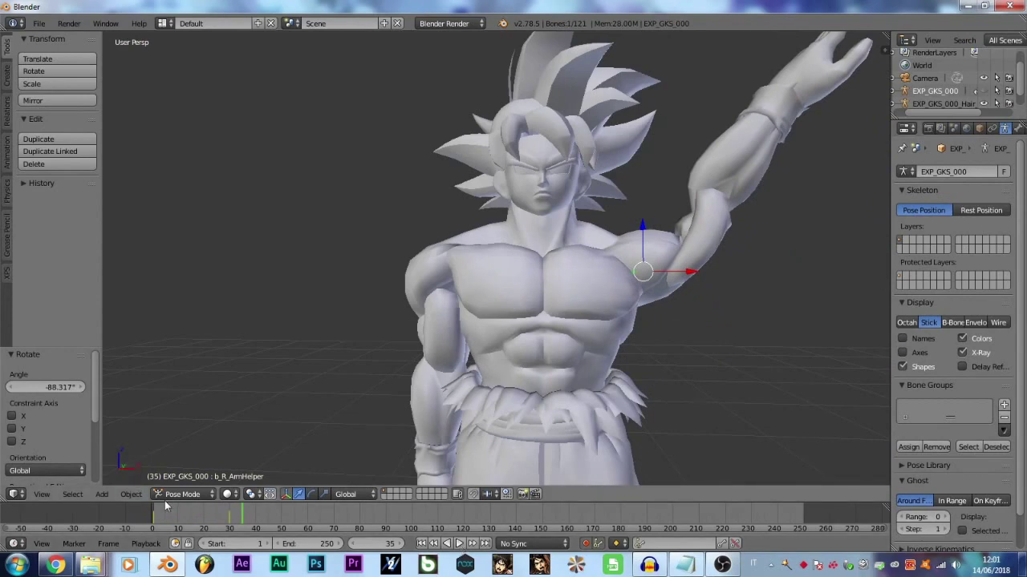
left_click(6, 76)
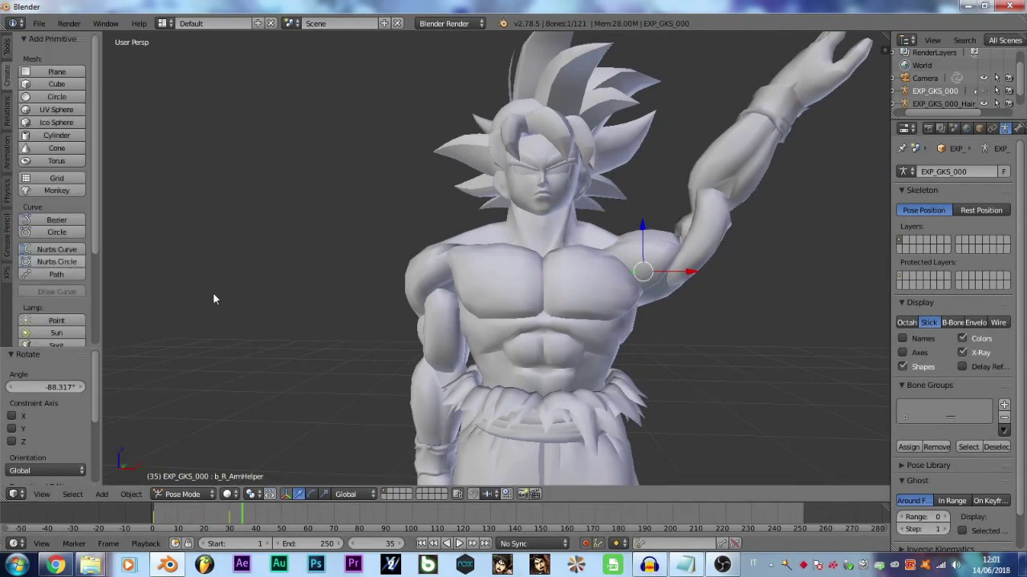
scroll(253, 303, "down", 3)
scroll(253, 303, "down", 2)
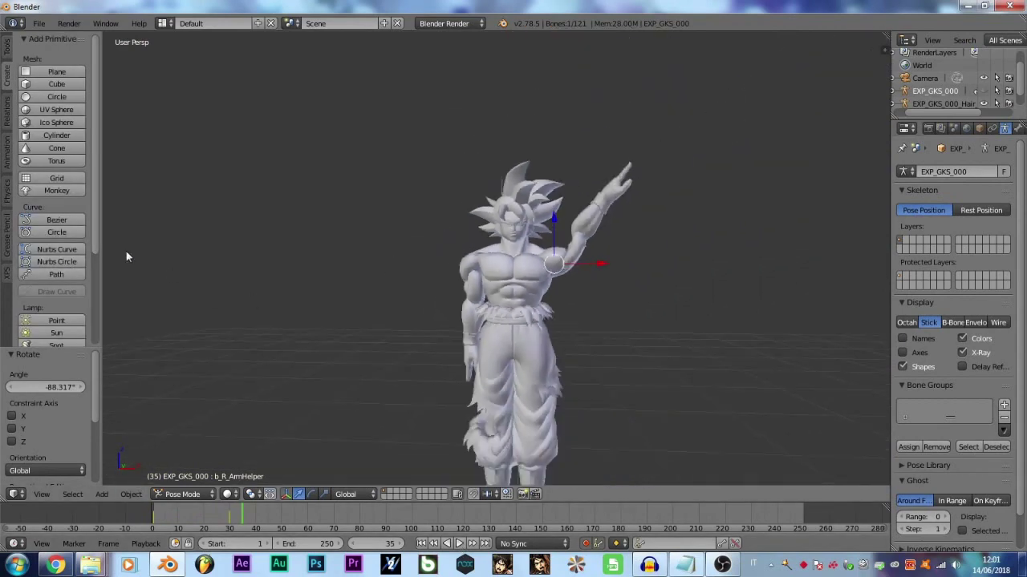
left_click(5, 48)
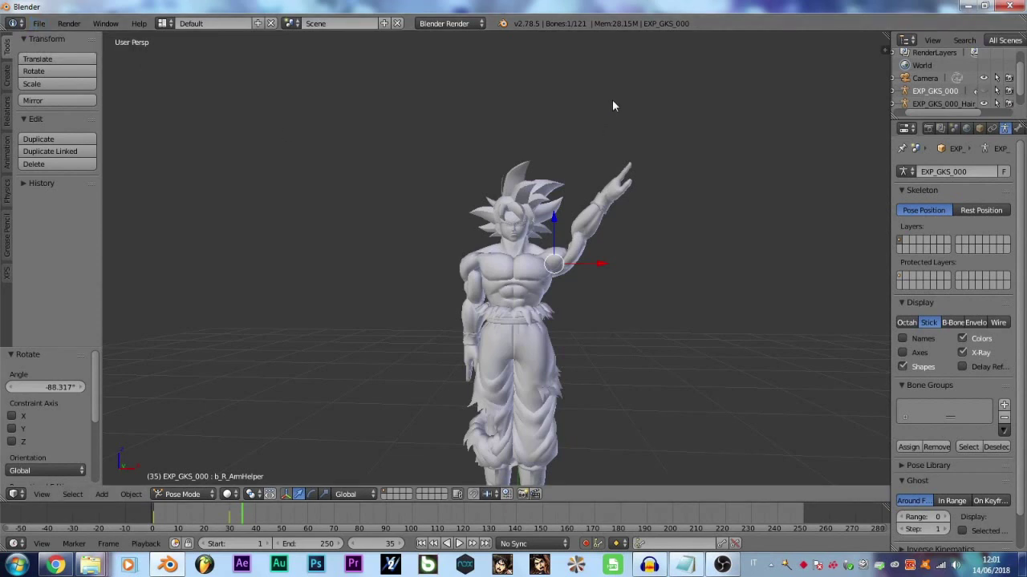
Undo the armature hiding and the right-arm rotations made at frame 30.
key("ctrl+z")
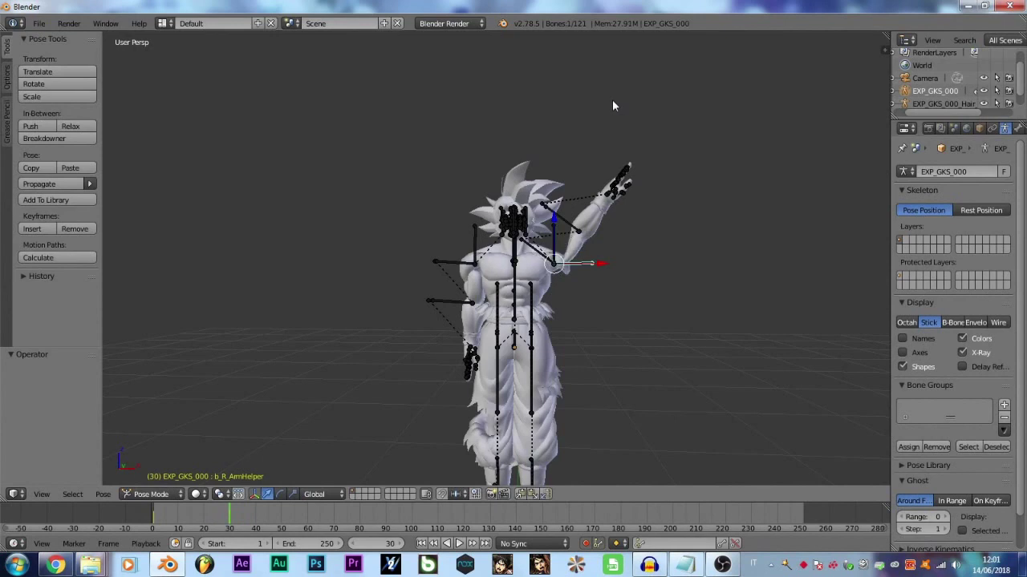
key("ctrl+z")
key("ctrl+z")
key("ctrl+z")
key("ctrl+z")
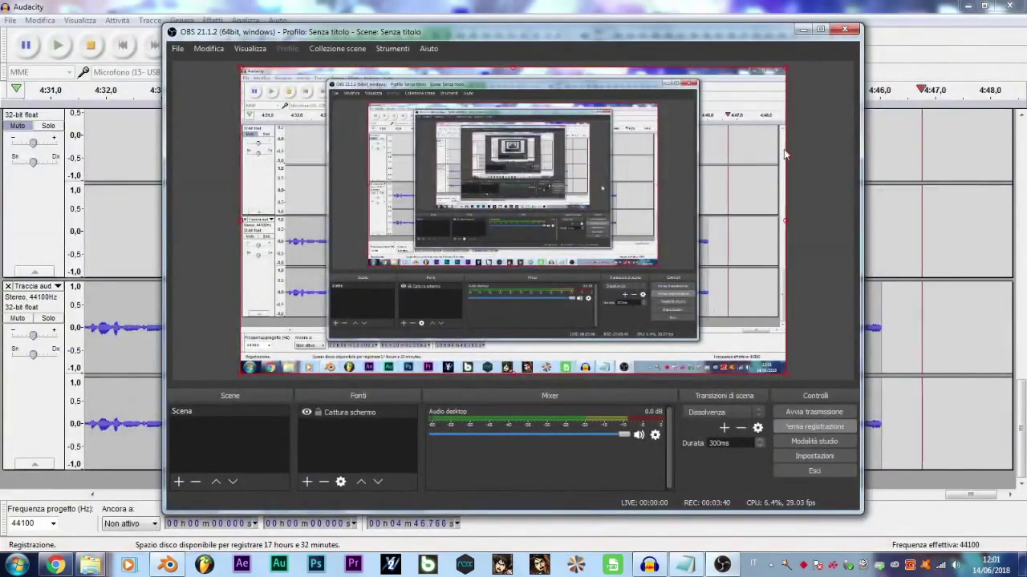
Open a second Blender window with the existing two-character animation project.
key("super")
type("blender")
left_click(64, 508)
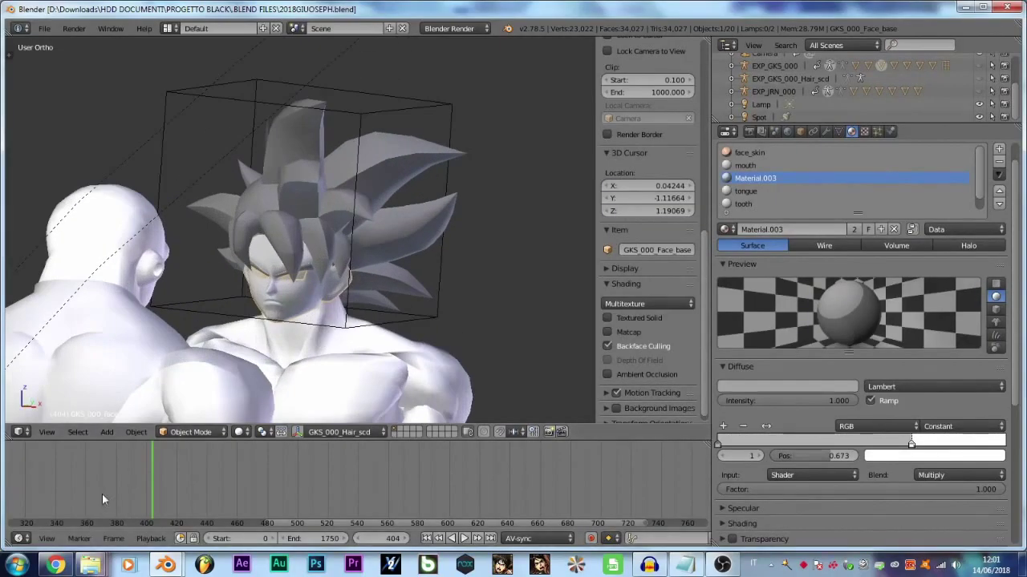
Scrub the example project's timeline back to about frame 13 and play the animation through the scene camera.
left_click_drag(102, 493, 65, 468)
scroll(161, 502, "down", 3)
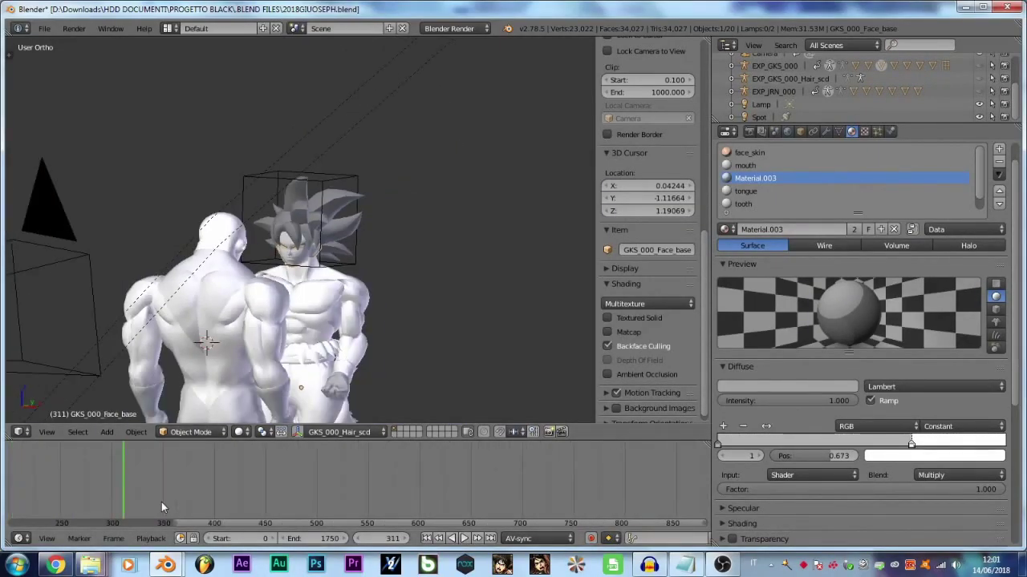
scroll(161, 502, "down", 4)
left_click(162, 498)
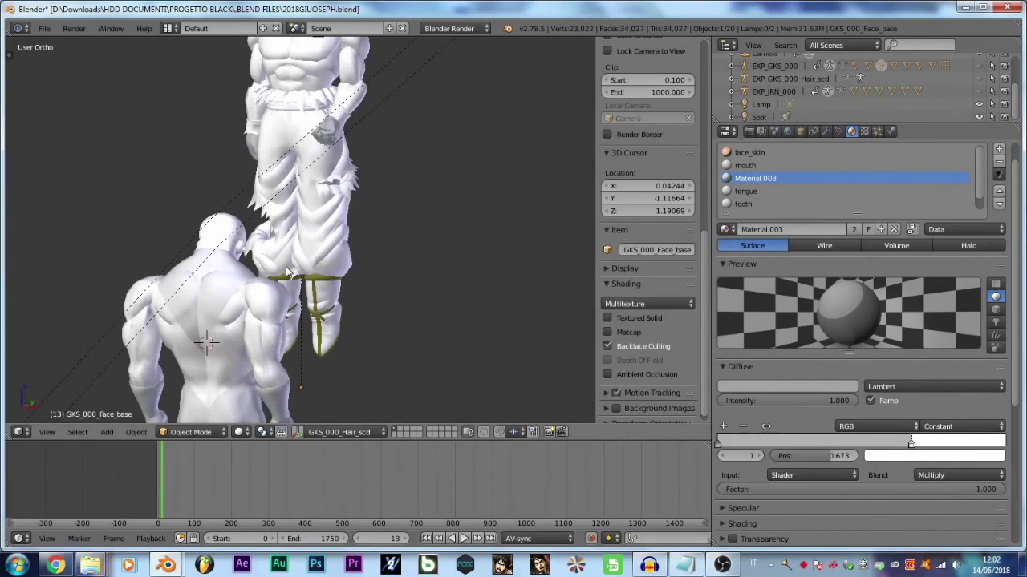
key("alt+a")
key("KP_0")
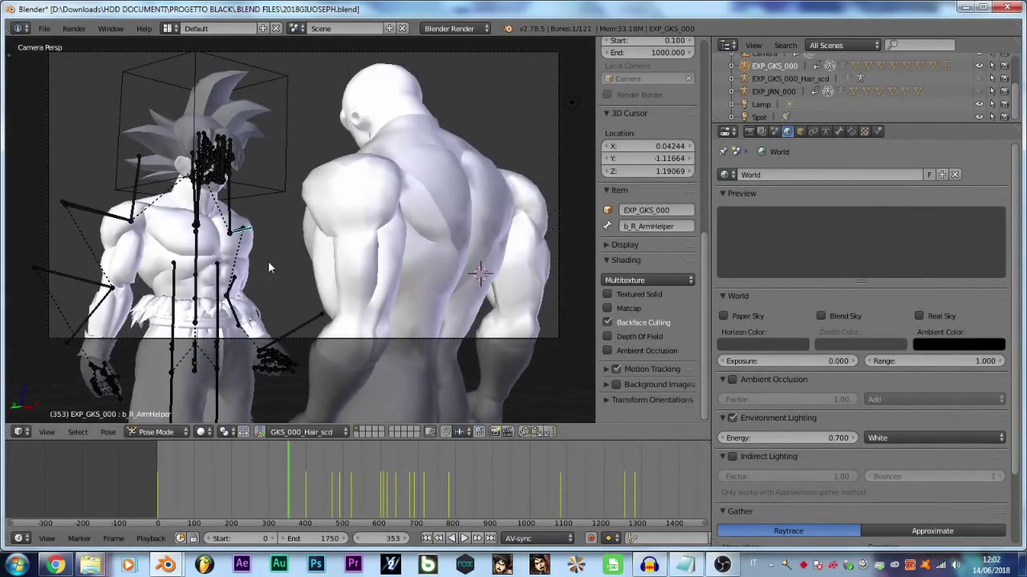
Switch the example project's screen layout from Default to Animation.
scroll(273, 260, "up", 2)
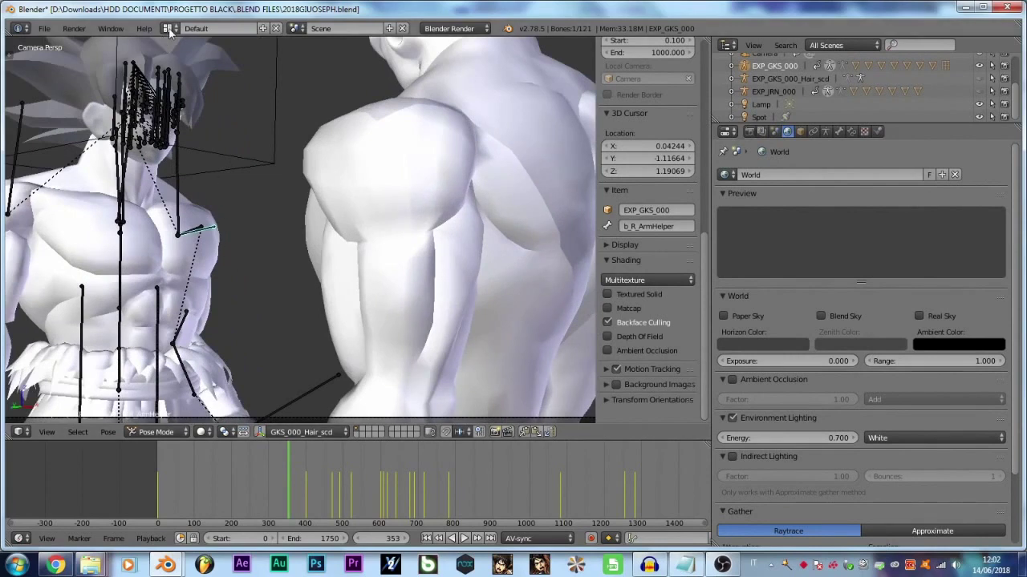
left_click(168, 29)
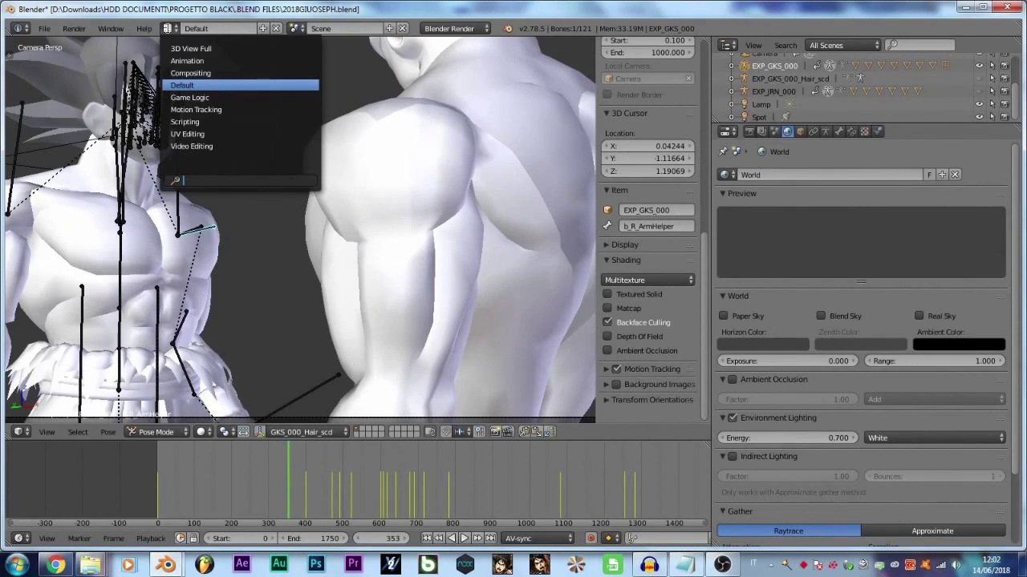
left_click(168, 29)
left_click(169, 29)
left_click(187, 61)
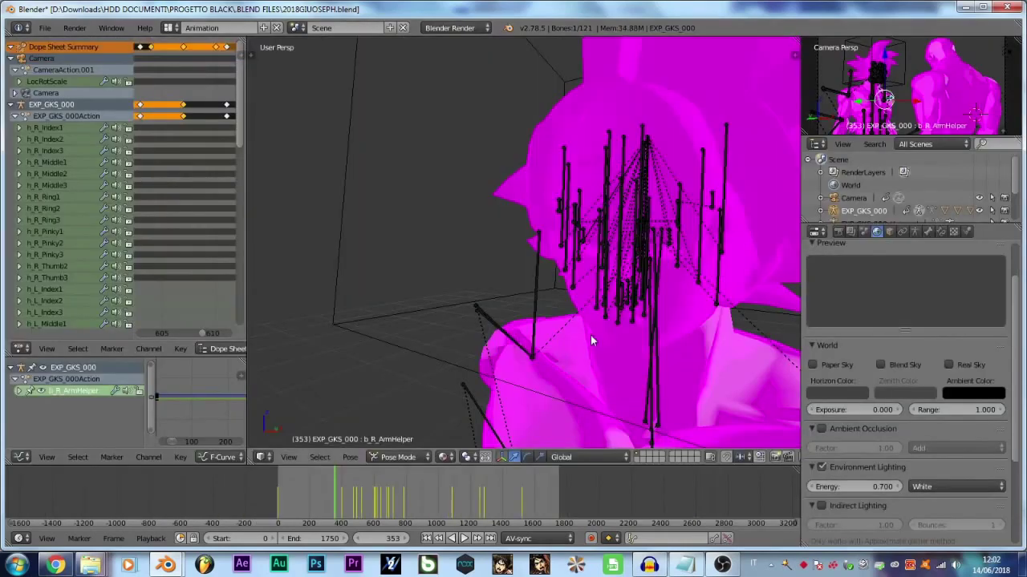
Examine the camera and EXP_GKS_000 keyframes in the Dope Sheet and the two posed characters in the 3D view.
scroll(405, 266, "down", 10)
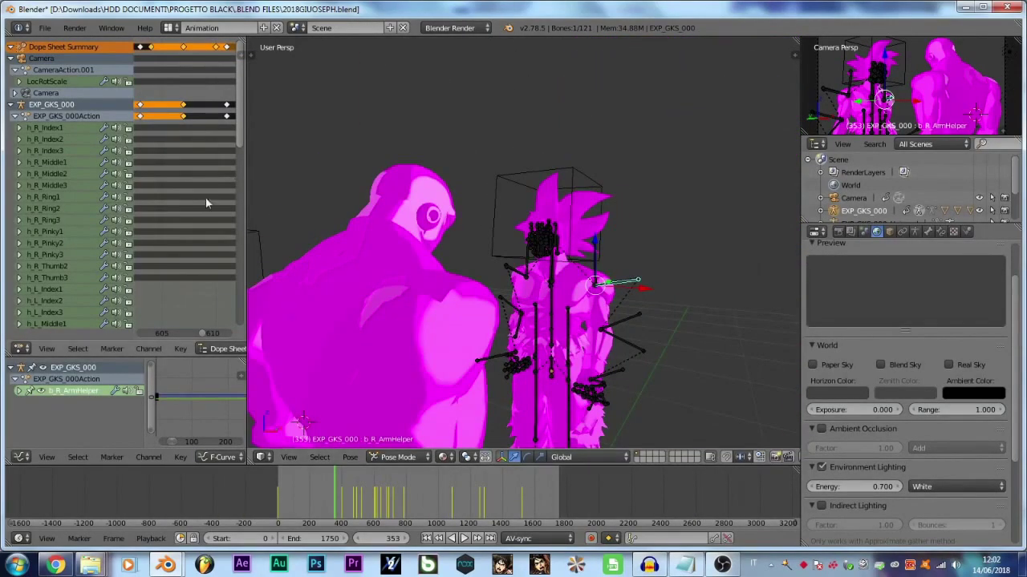
scroll(186, 171, "down", 10)
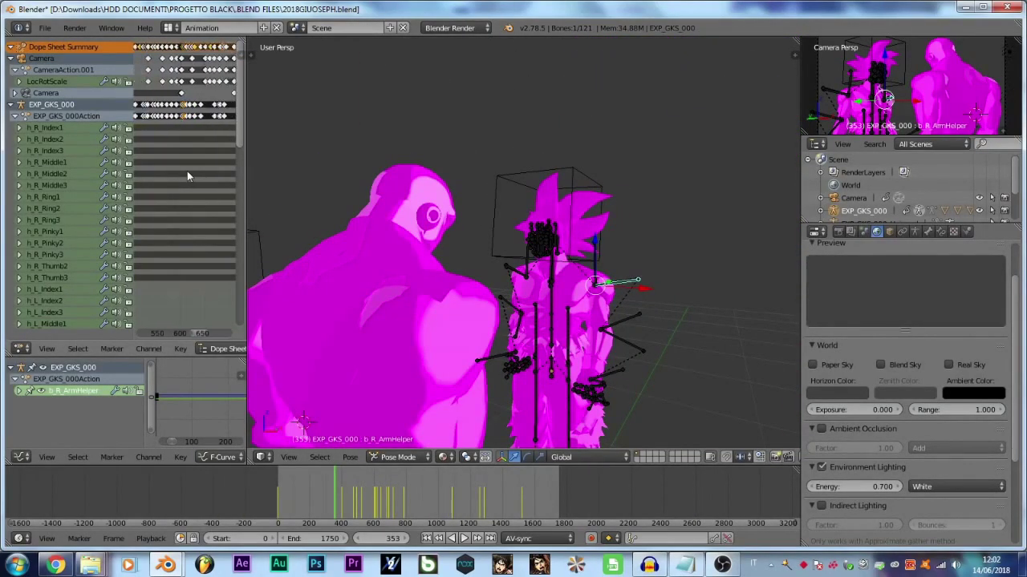
scroll(188, 175, "down", 5)
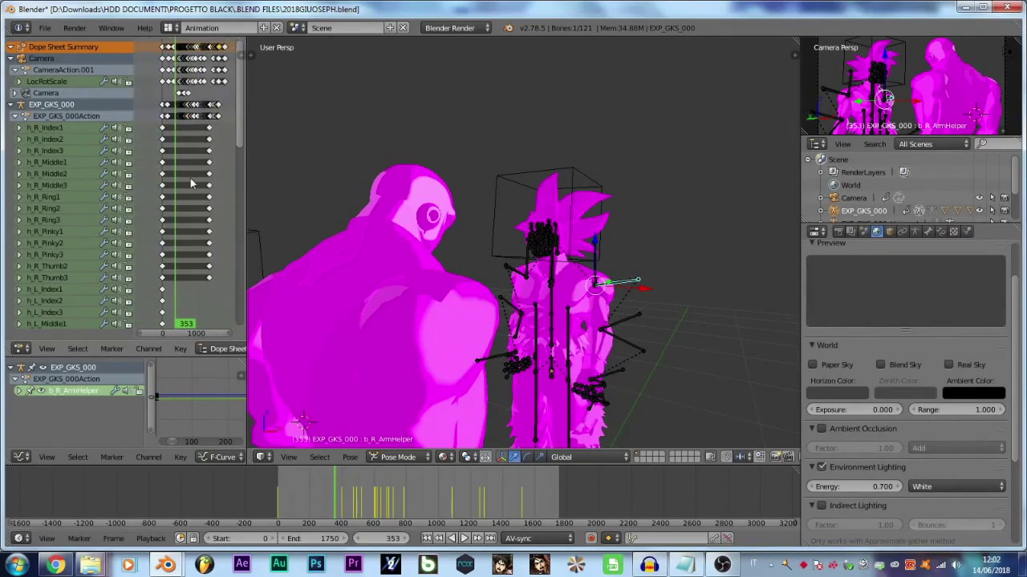
middle_click_drag(190, 178, 162, 169, "ctrl")
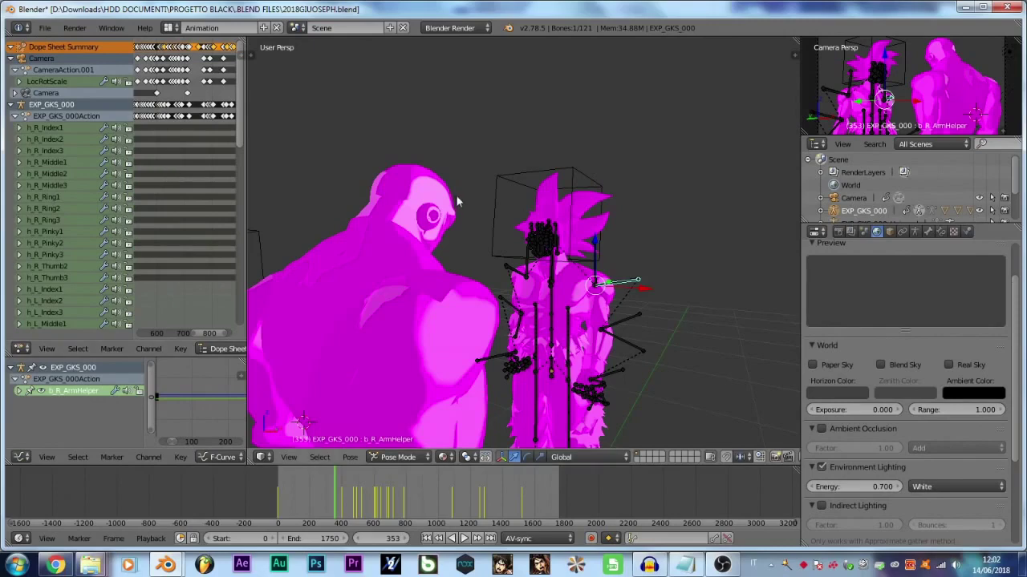
scroll(501, 229, "up", 3)
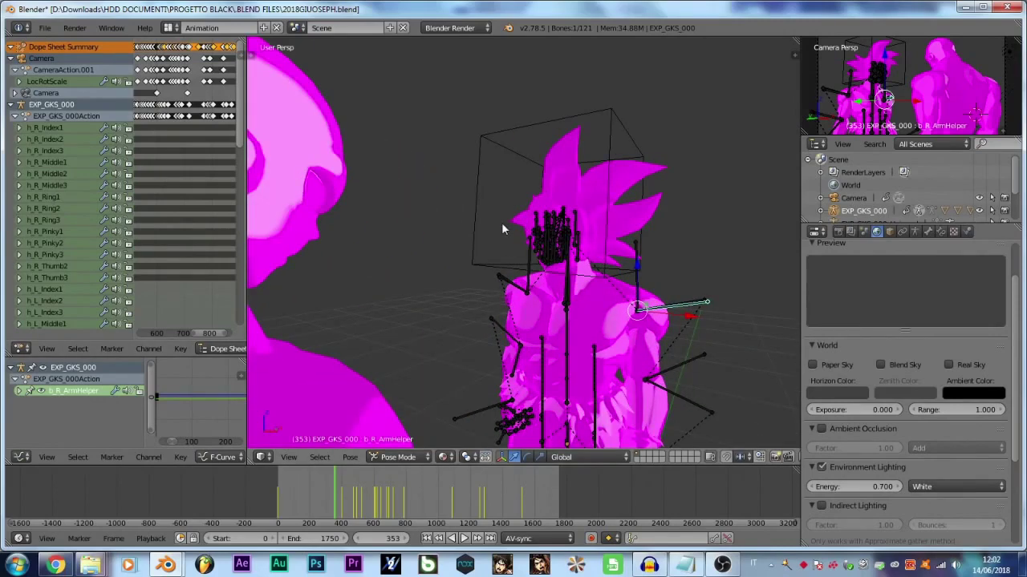
scroll(641, 325, "down", 6)
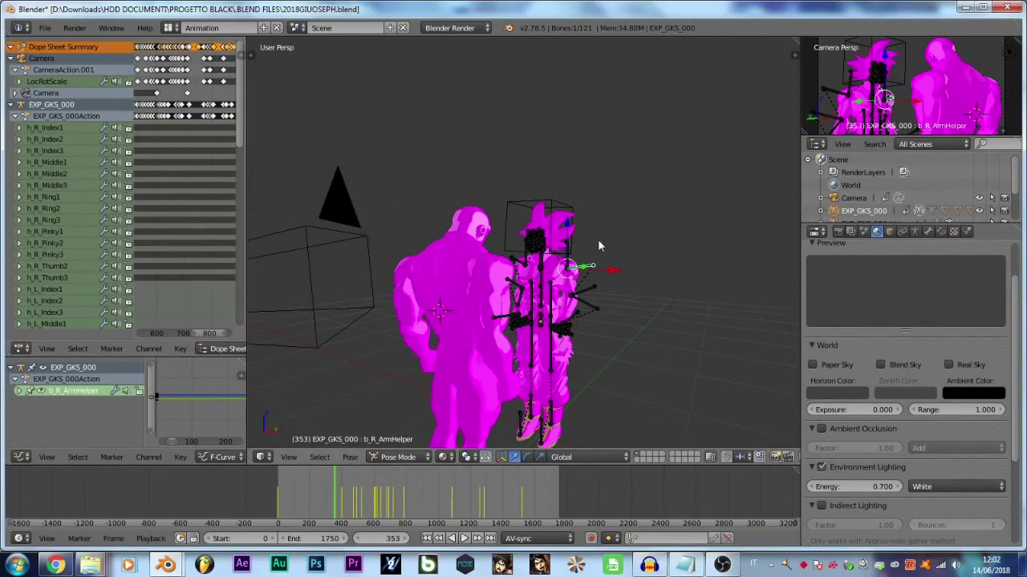
scroll(600, 246, "up", 3)
left_click(45, 27)
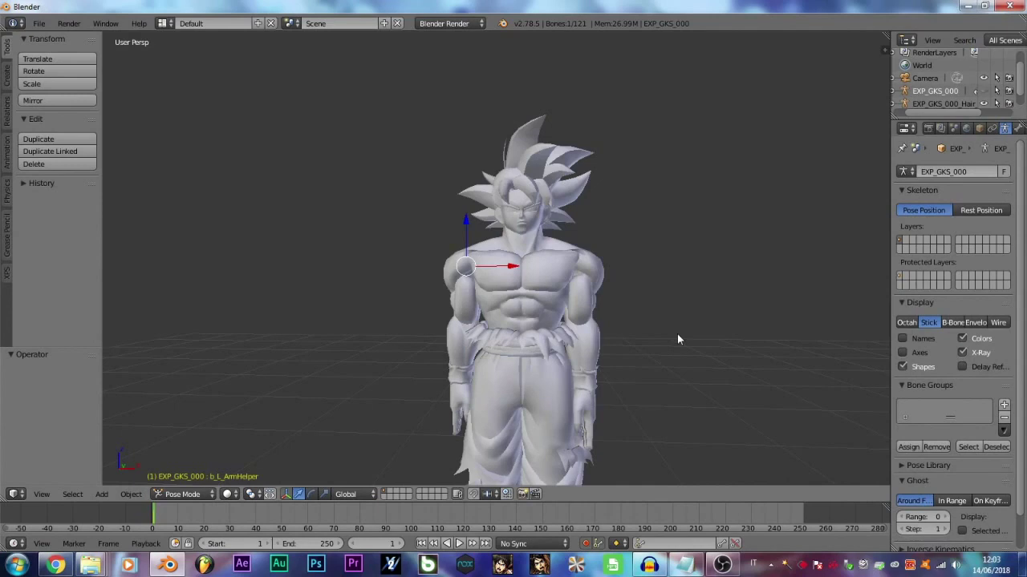
In the Goku project, frame the whole character, align the camera to the current view and look through it.
scroll(676, 333, "down", 4)
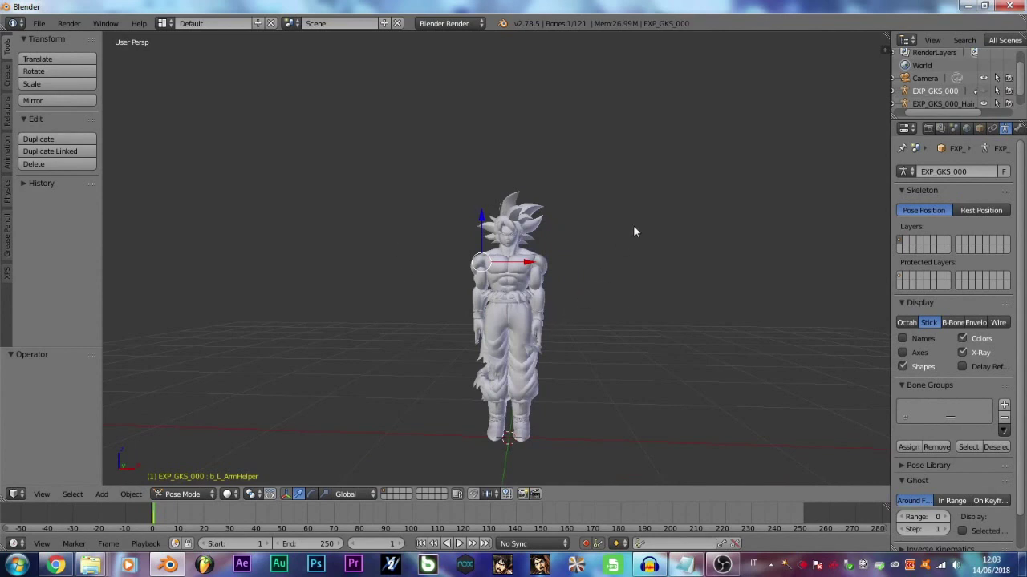
scroll(634, 231, "up", 2)
key("ctrl+alt+KP_0")
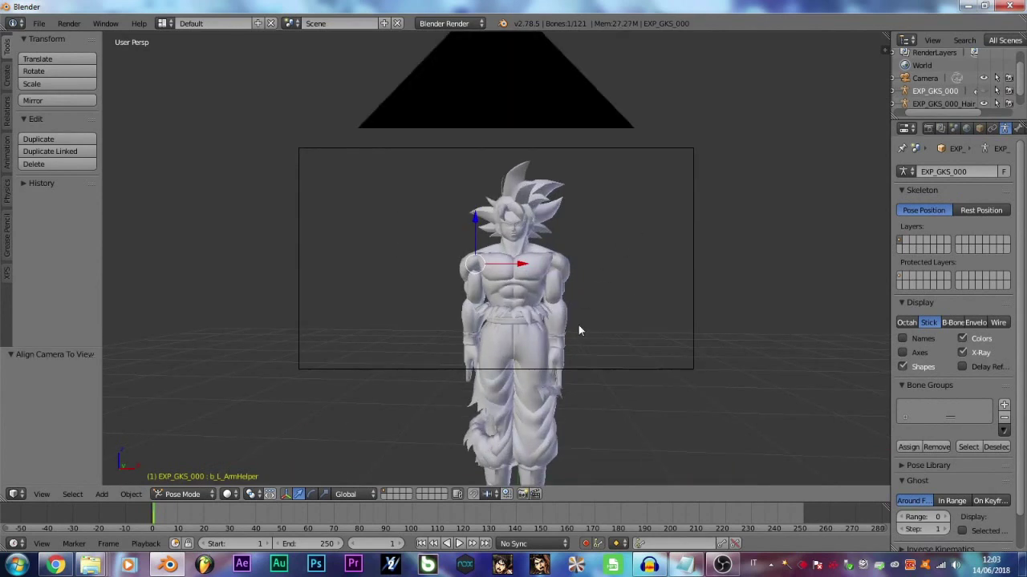
key("KP_0")
Select the camera and move it slightly to reframe the character's upper body.
right_click(684, 150)
scroll(648, 209, "up", 2)
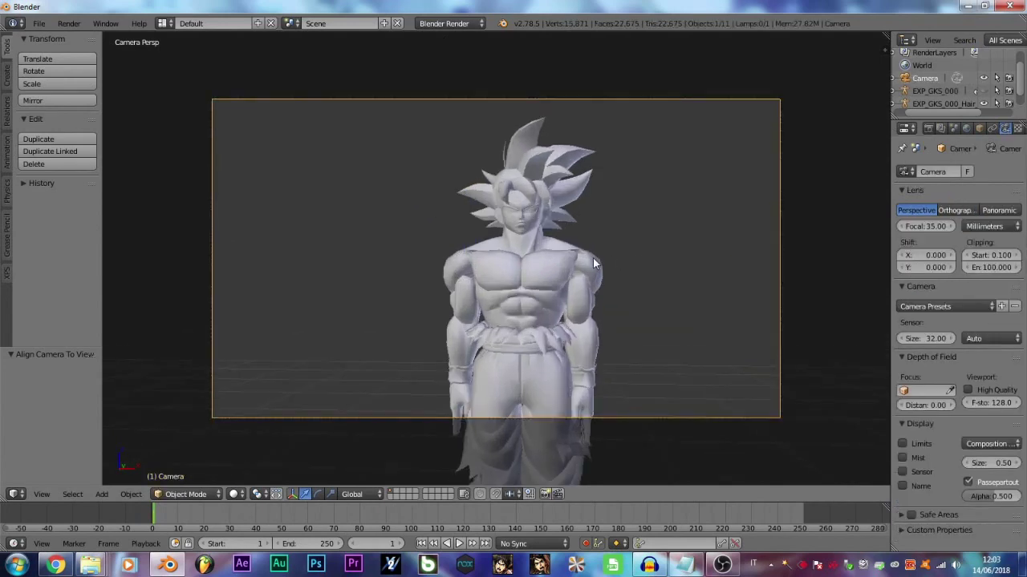
key("g")
left_click(561, 264)
key("g")
key("z")
key("z")
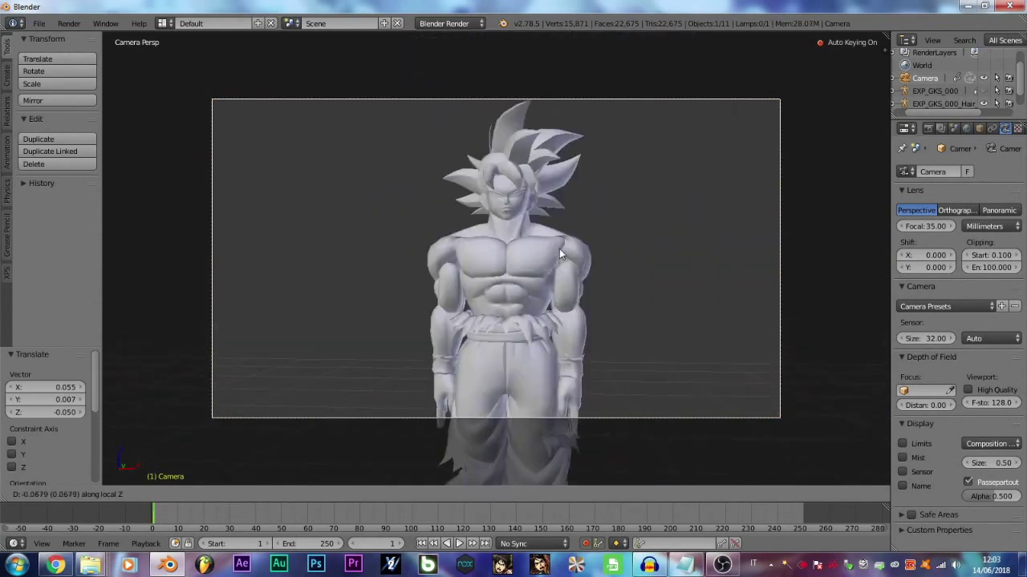
right_click(562, 265)
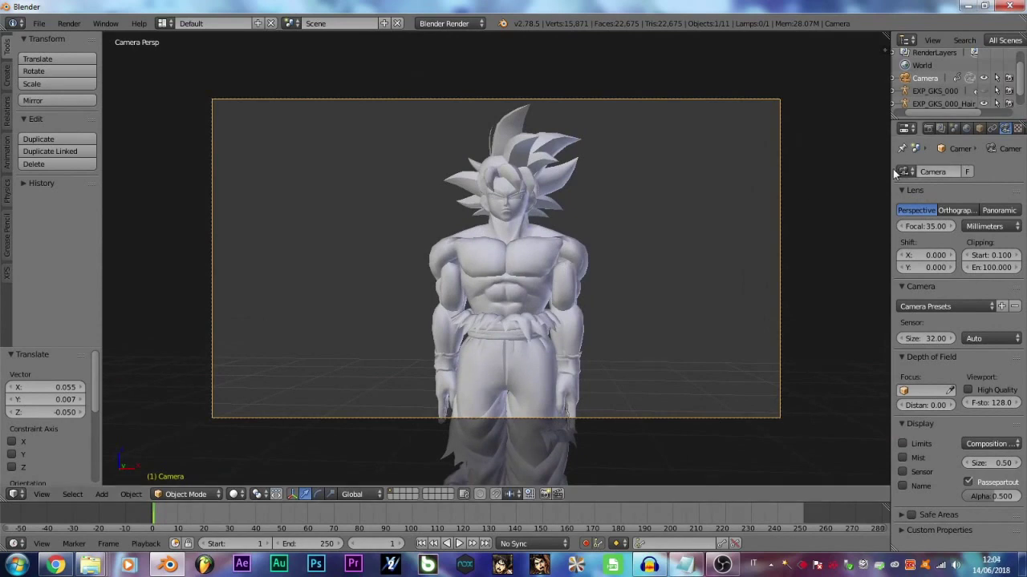
Widen the properties area and set the camera's focal length to 60 mm.
left_click_drag(890, 173, 827, 245)
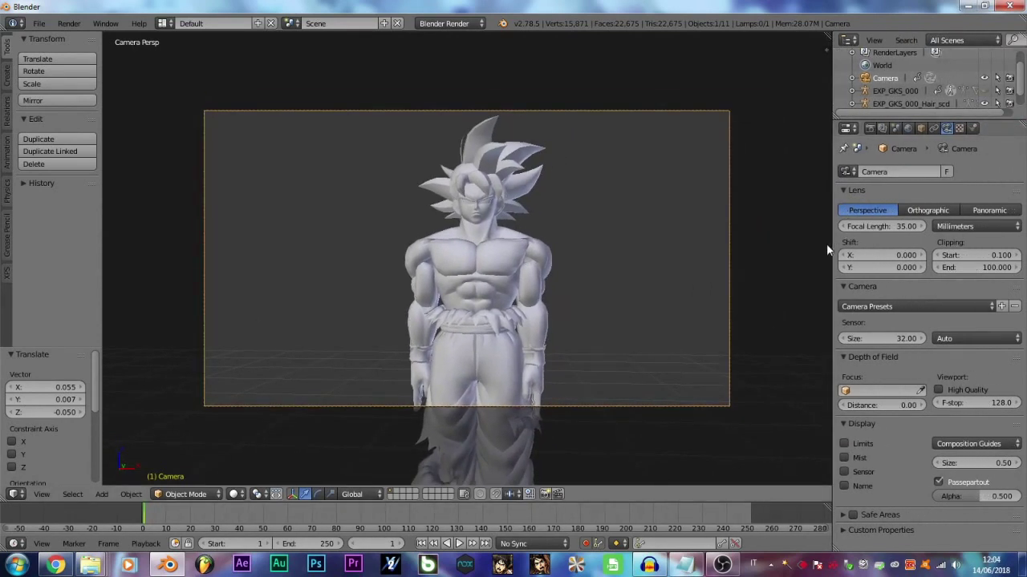
left_click(878, 226)
type("60")
key("Return")
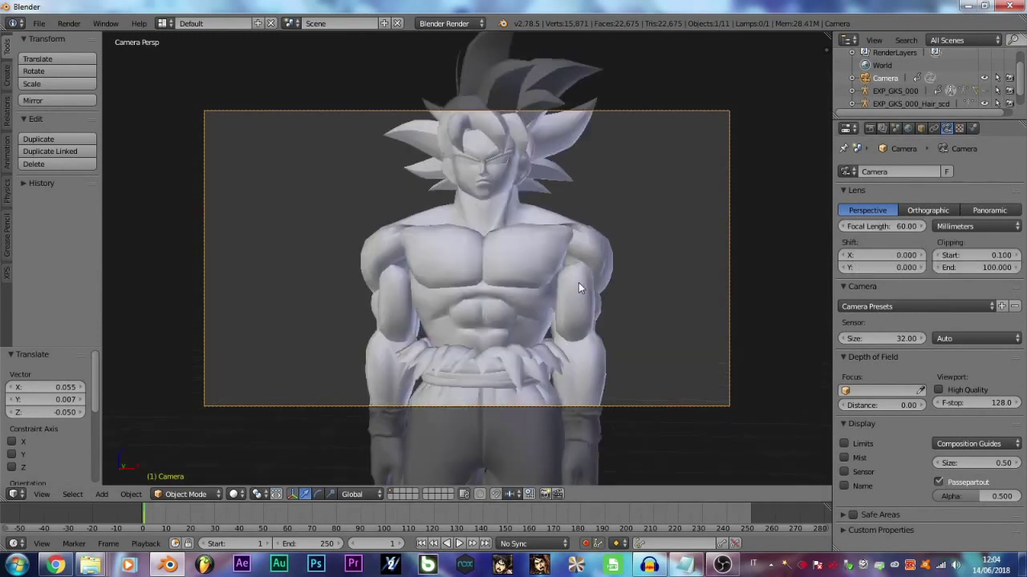
Move the camera back along its local Z axis and shift it to frame the character from head to waist.
key("g")
key("z")
key("z")
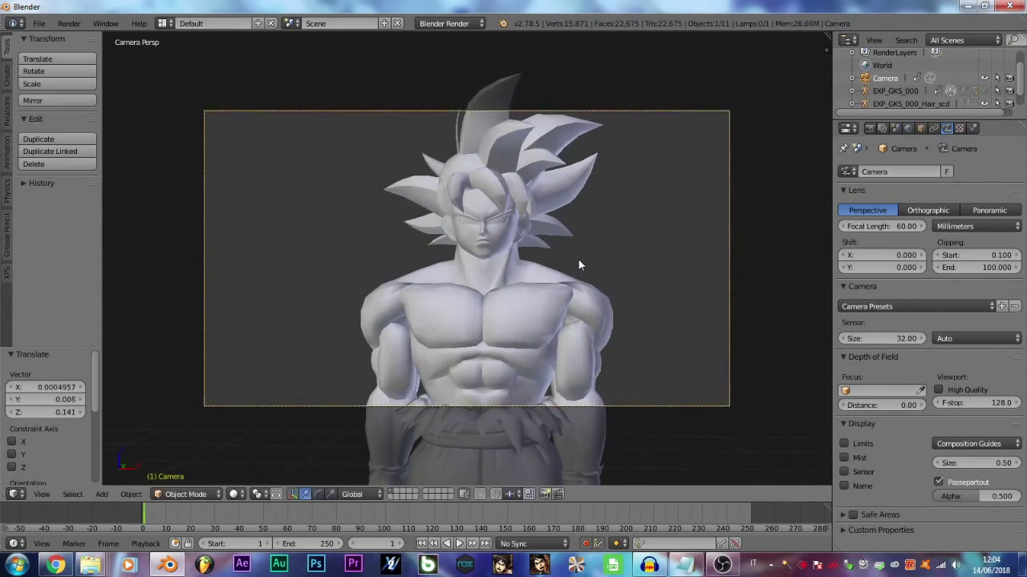
left_click(571, 382)
key("g")
left_click(654, 355)
key("Home")
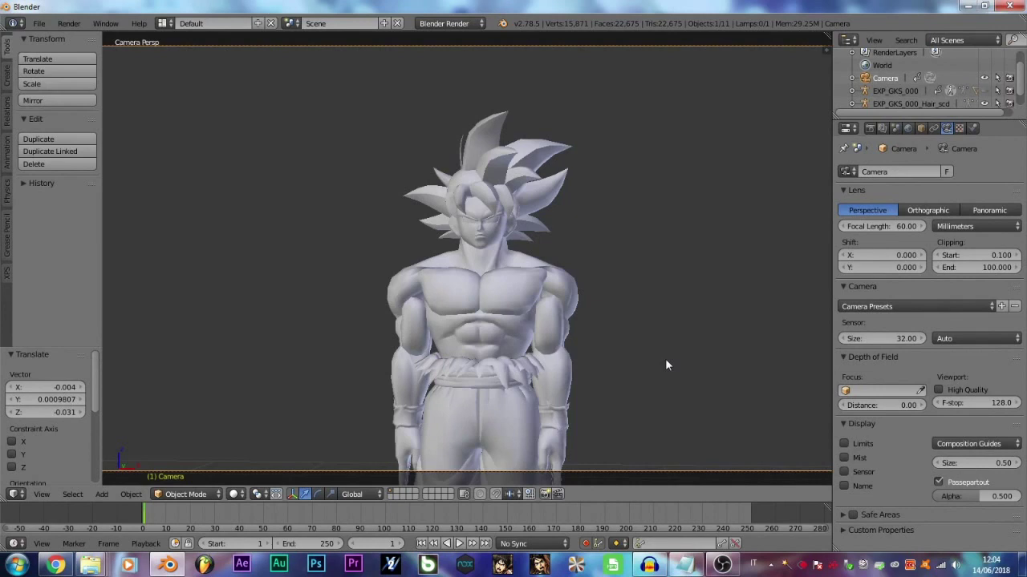
Switch the render engine to Cycles Render.
scroll(665, 364, "up", 4)
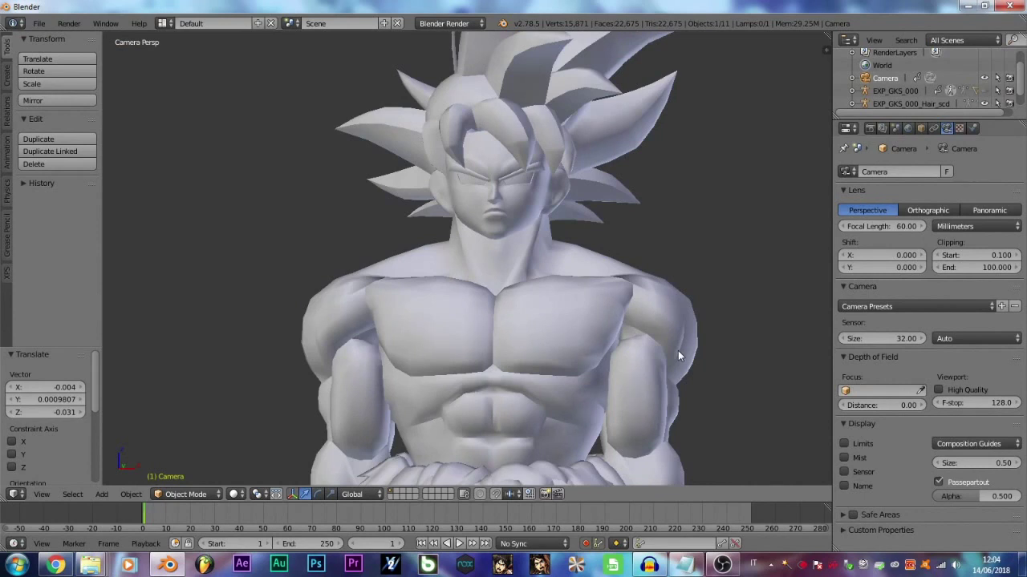
left_click(473, 24)
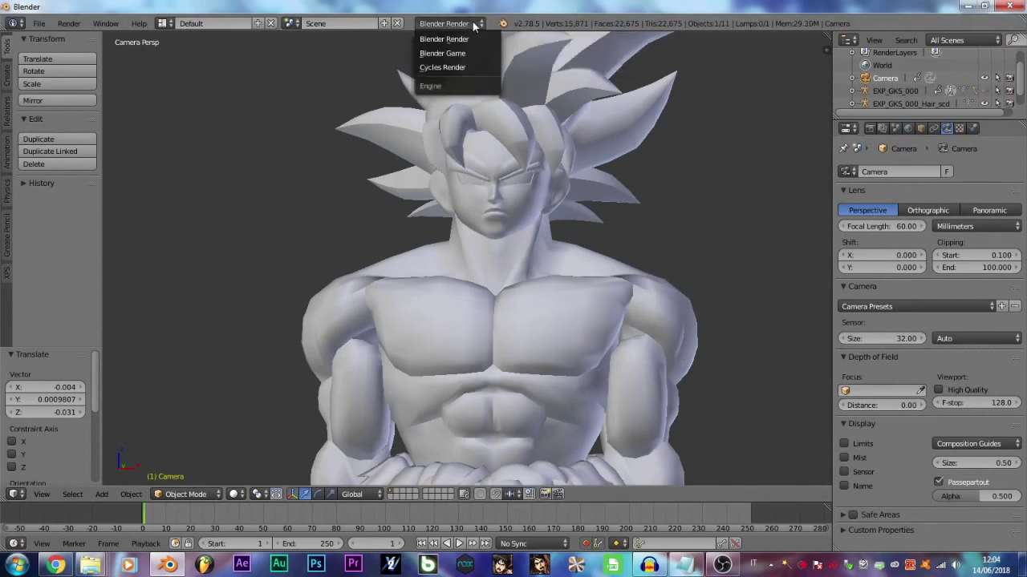
left_click(445, 68)
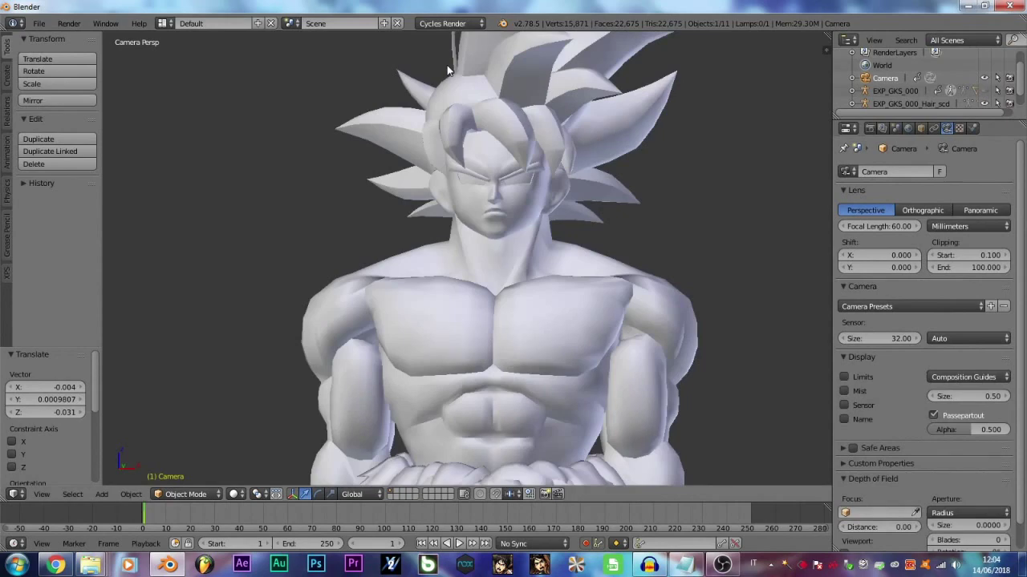
scroll(568, 354, "down", 4)
scroll(569, 354, "up", 6)
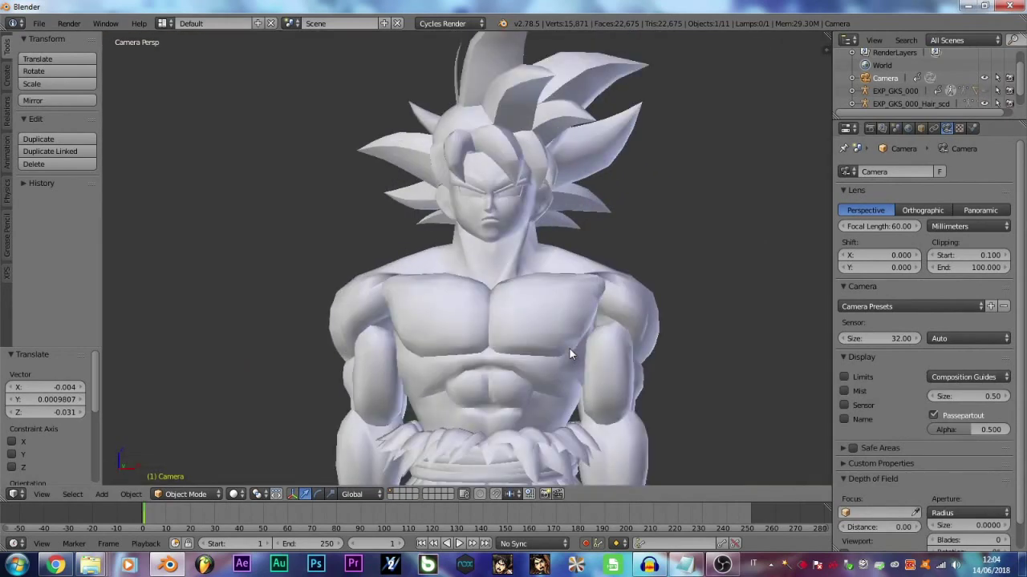
Enable nodes on the hair mesh's material and use an Image Texture as its Diffuse BSDF color.
right_click(575, 142)
scroll(499, 129, "up", 2)
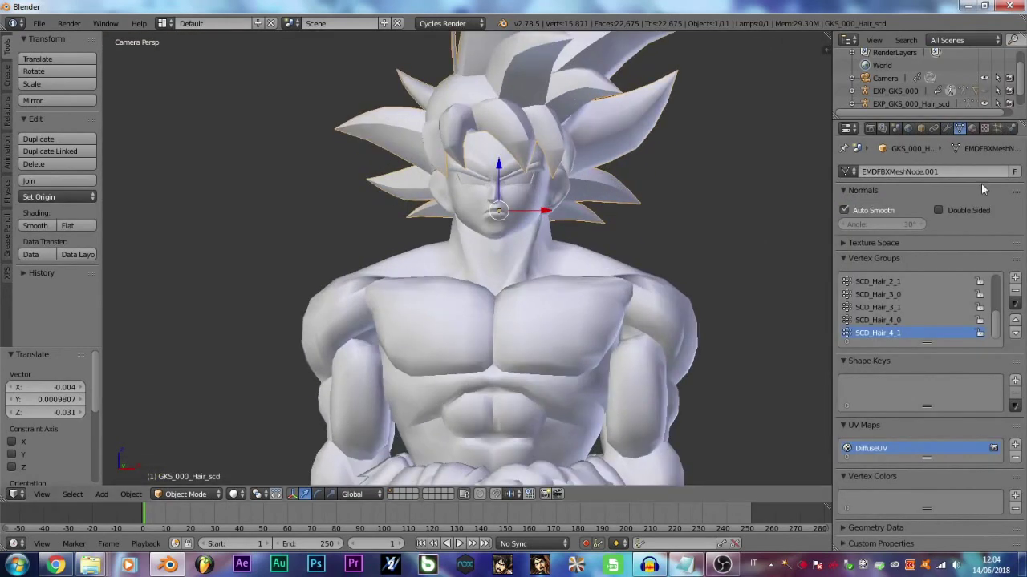
left_click(972, 130)
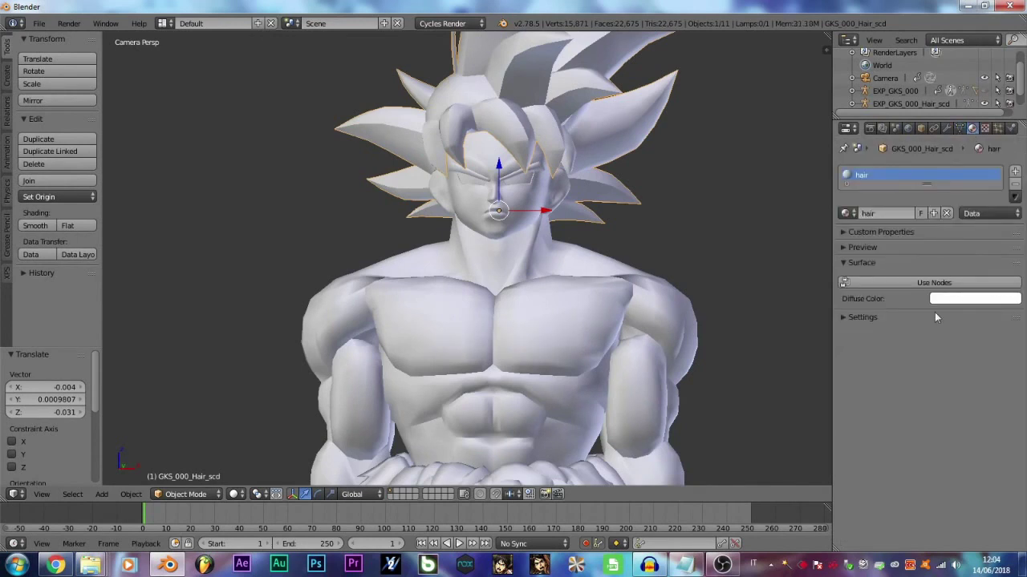
left_click(932, 283)
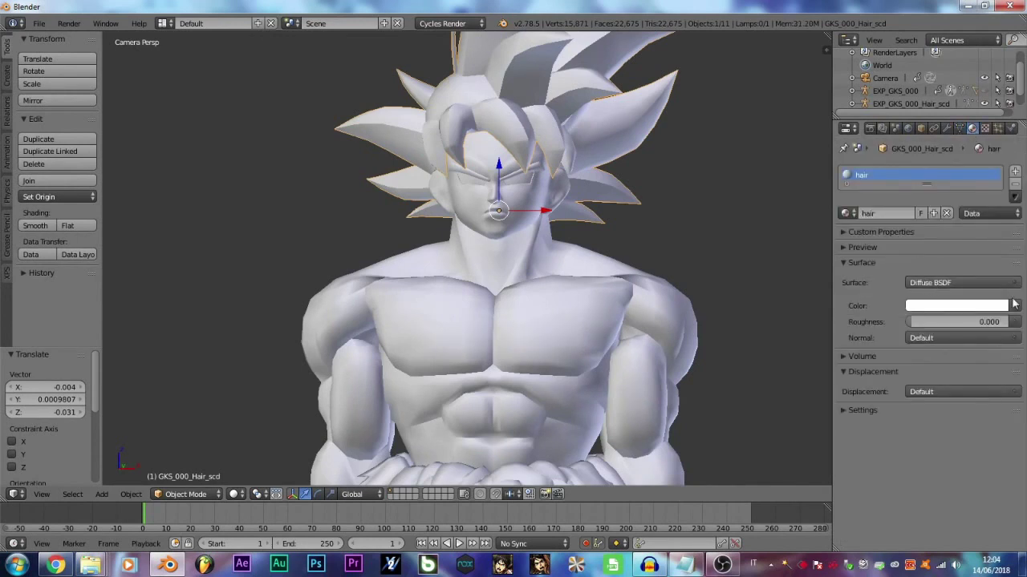
left_click(1016, 309)
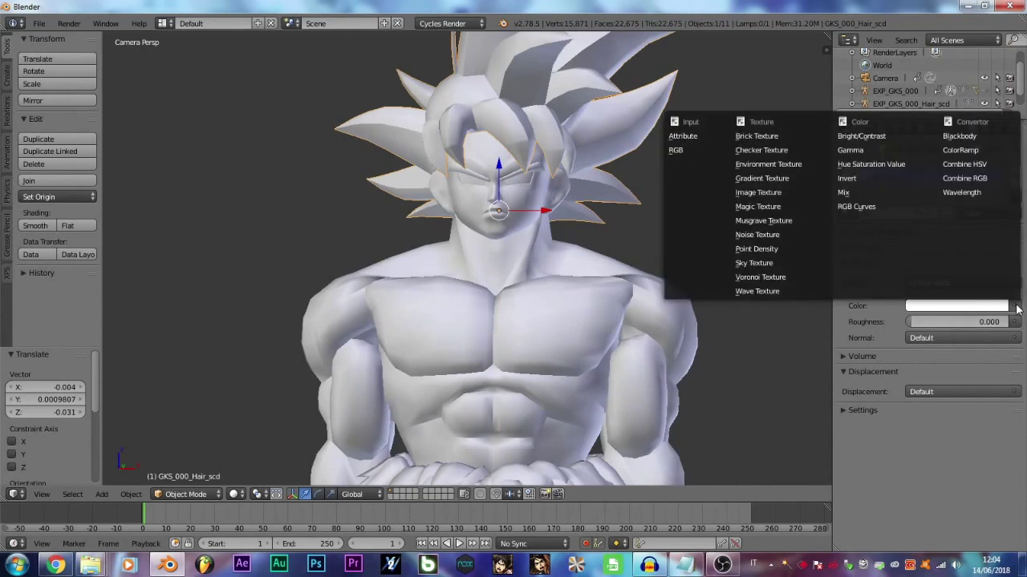
left_click(778, 191)
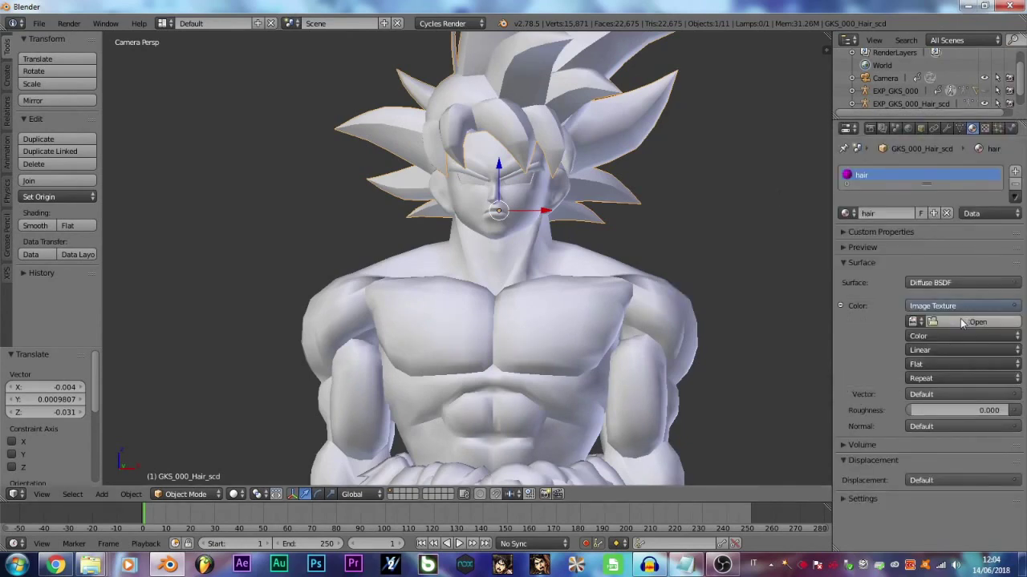
Load hair.png from the Desktop's tutorial\DBXV GOKU UI folder as the hair material's texture.
left_click(960, 320)
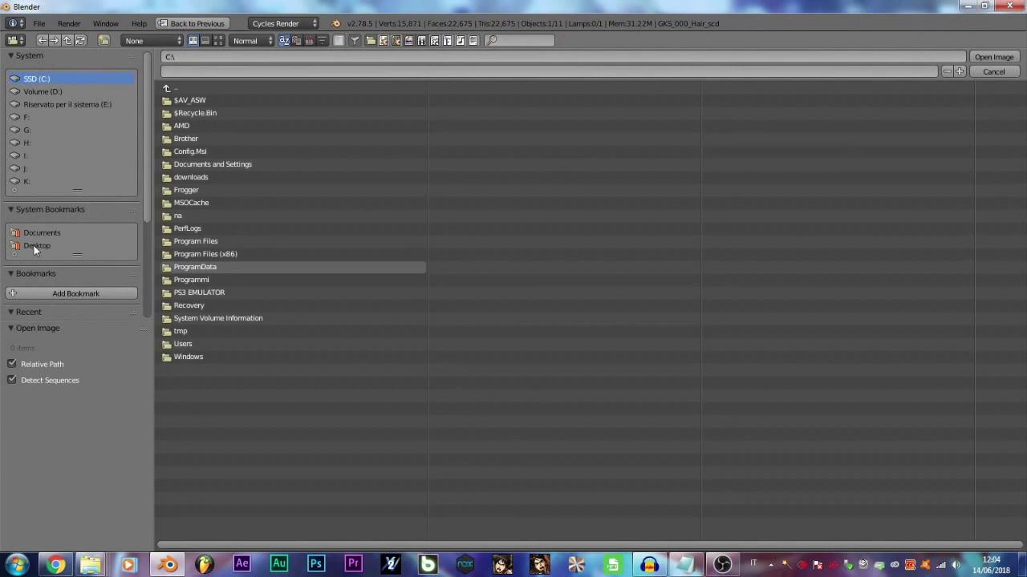
left_click(35, 245)
left_click(184, 345)
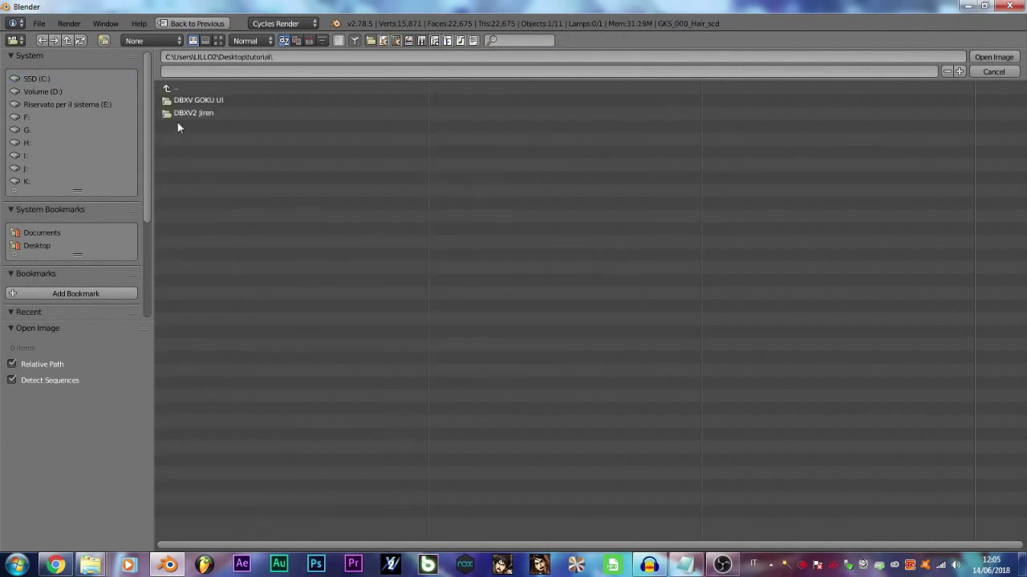
left_click(187, 100)
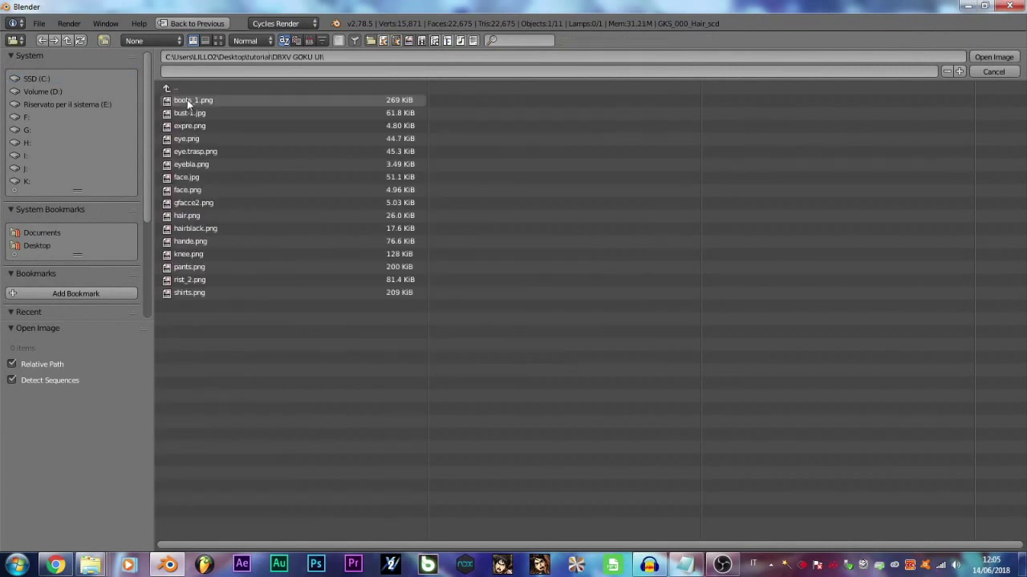
double_click(195, 215)
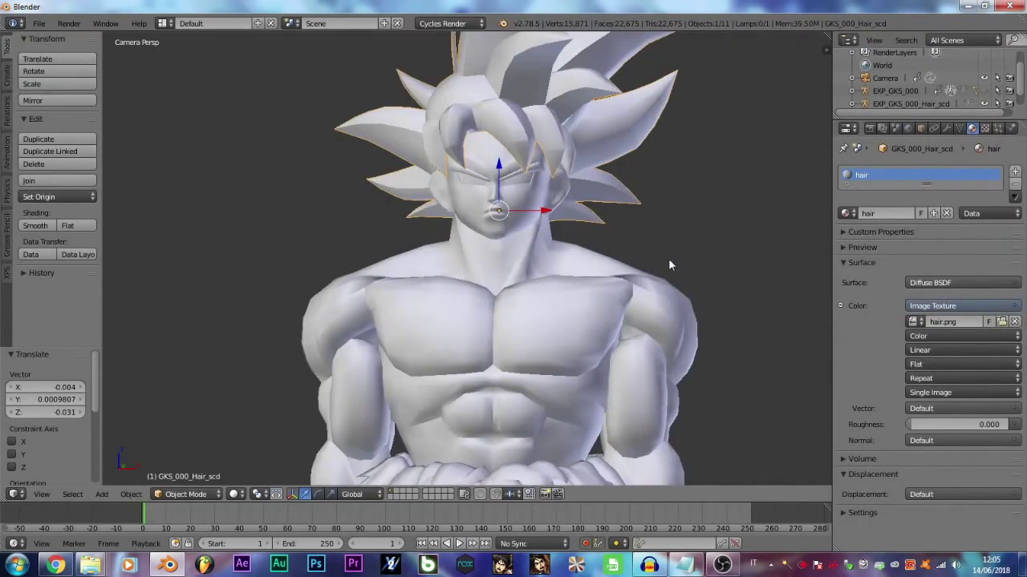
Set the viewport shading to Material and check the hair texture on the character.
left_click(240, 494)
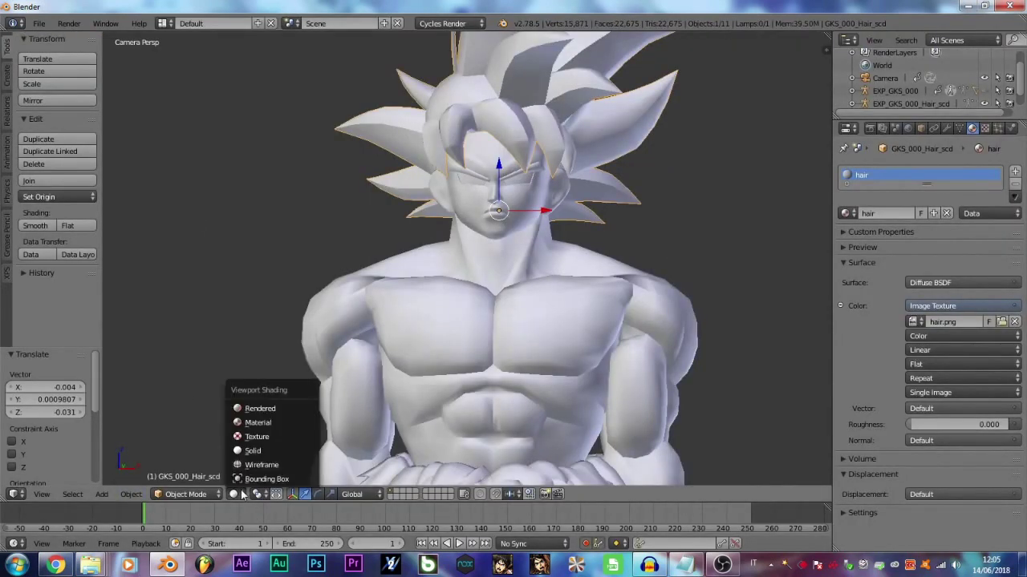
left_click(247, 424)
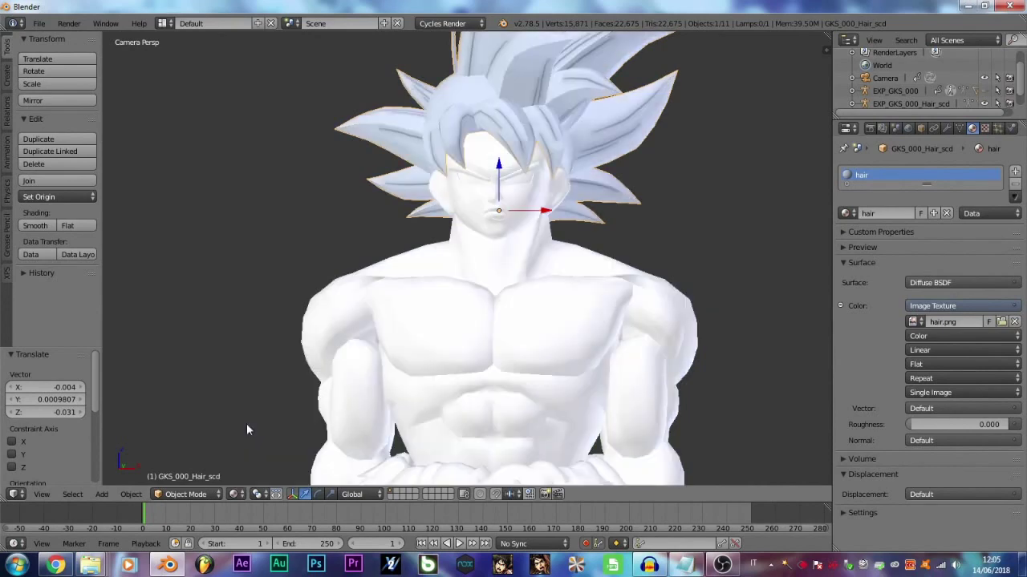
scroll(478, 252, "down", 3)
scroll(490, 135, "up", 5)
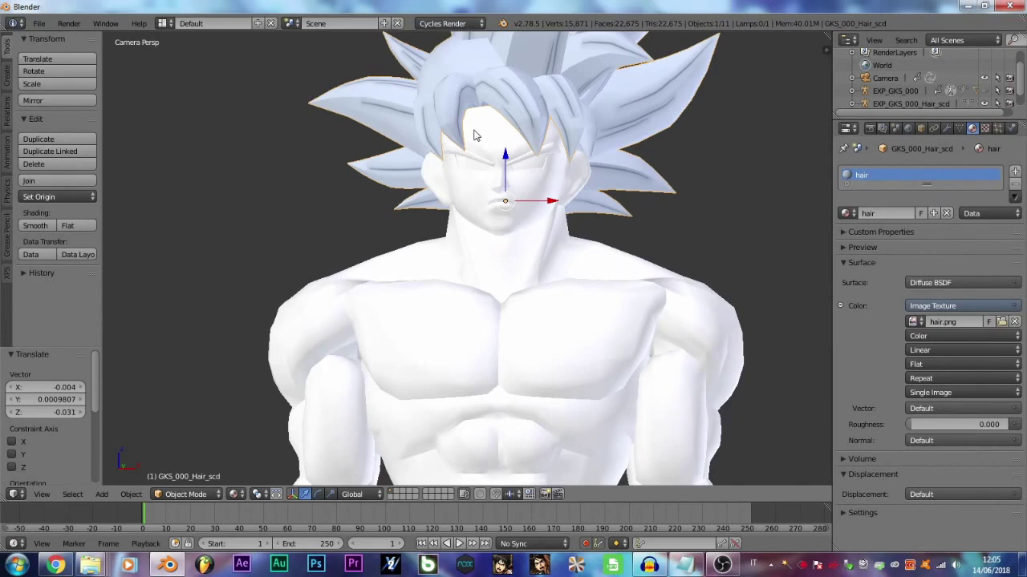
scroll(521, 357, "down", 5)
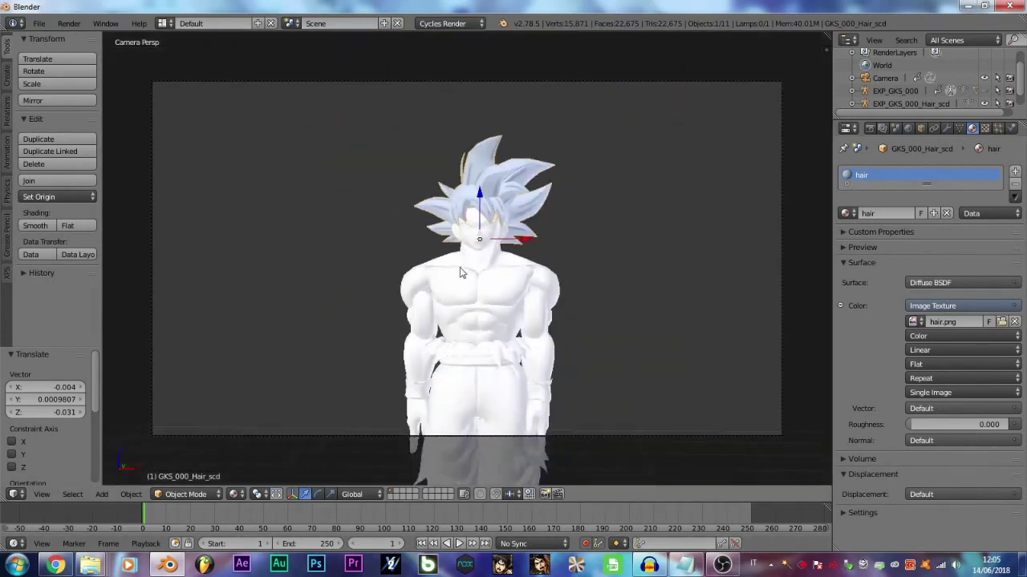
scroll(474, 268, "up", 4)
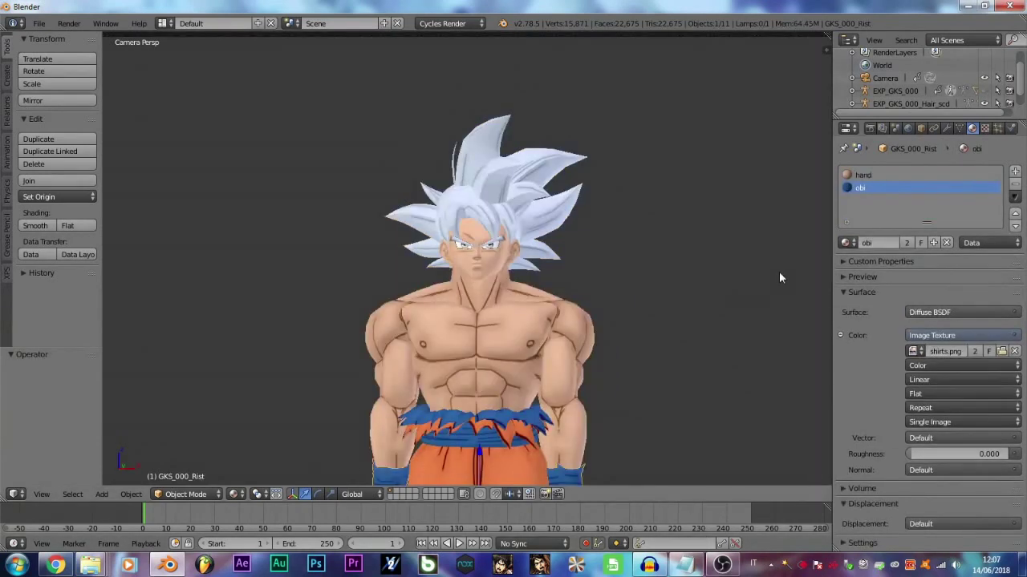
scroll(779, 277, "down", 4)
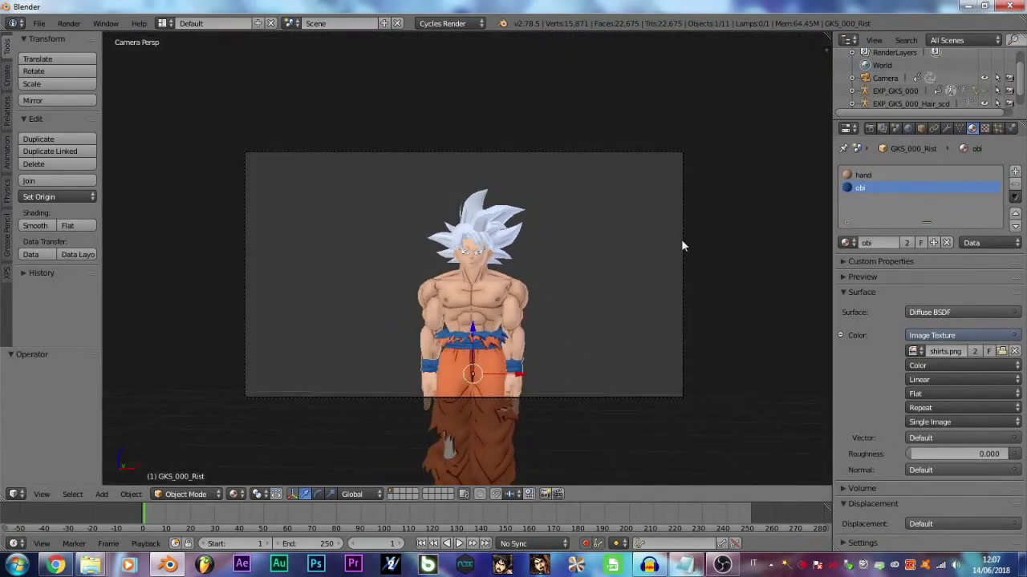
scroll(590, 274, "up", 8)
scroll(439, 277, "down", 7)
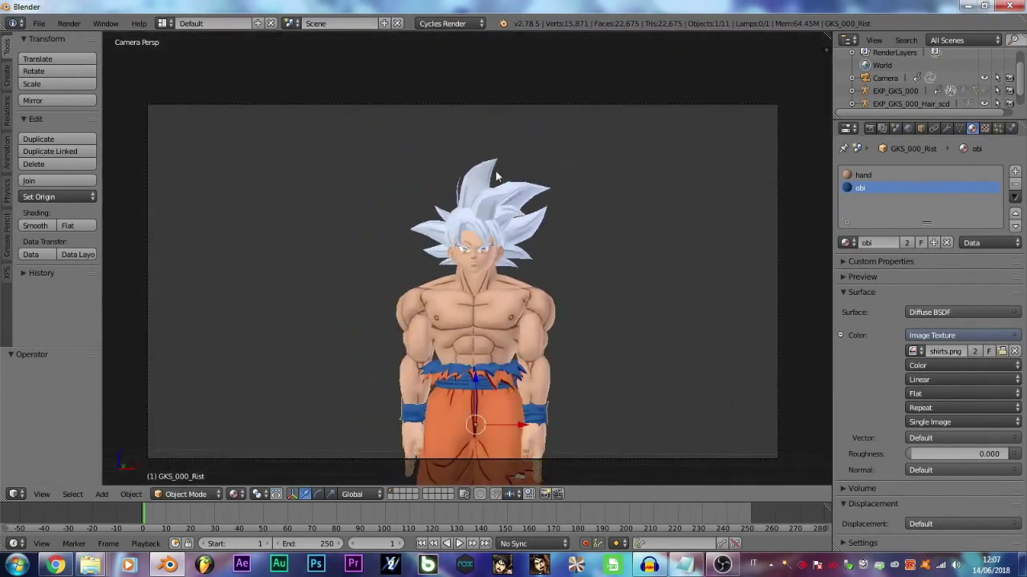
scroll(495, 175, "up", 3)
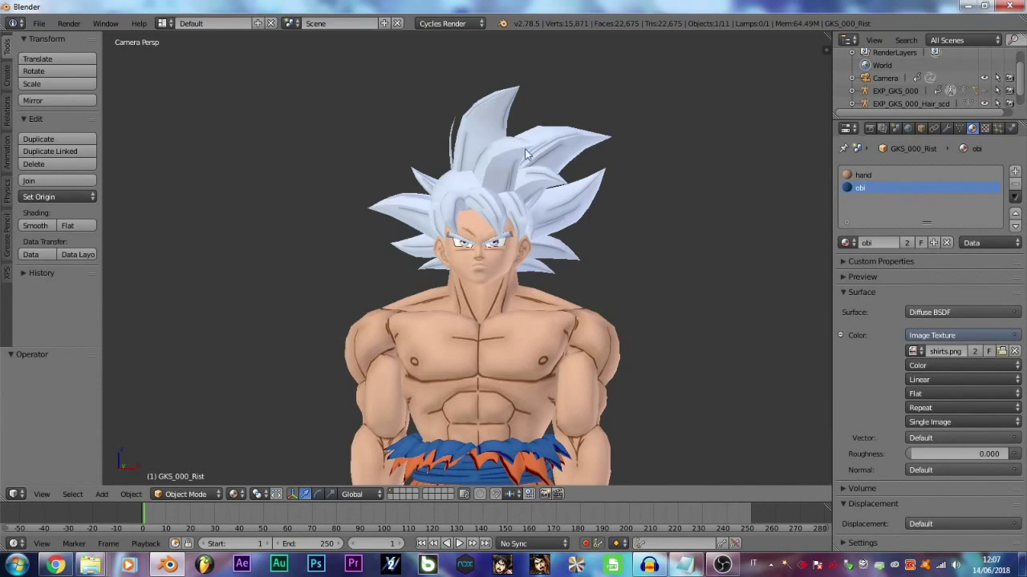
Set the render resolution to 1280 × 720 px at 100% scale.
left_click(872, 128)
scroll(912, 270, "down", 2)
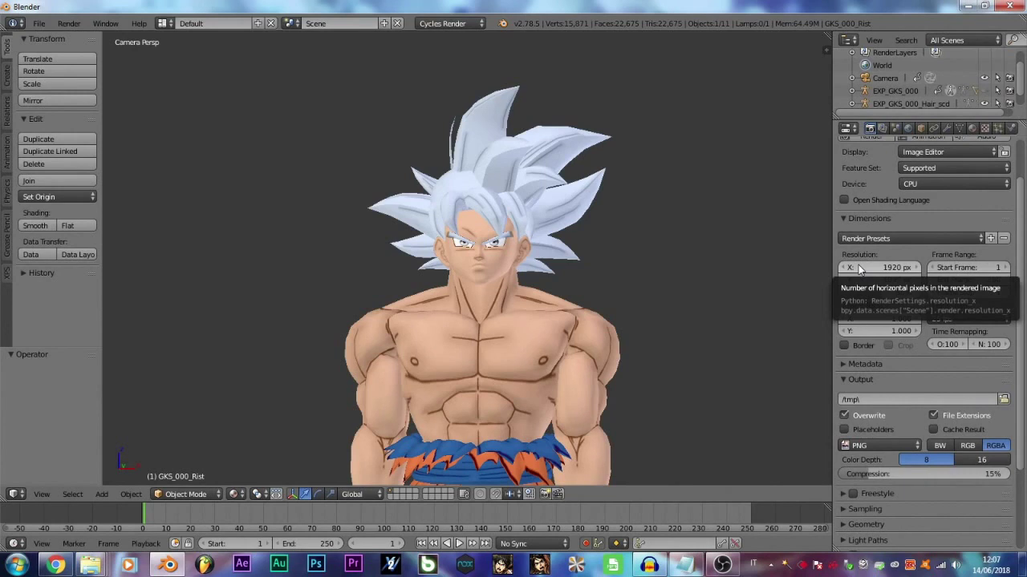
left_click(858, 265)
type("1280")
key("Tab")
type("720")
key("Return")
left_click_drag(866, 290, 921, 292)
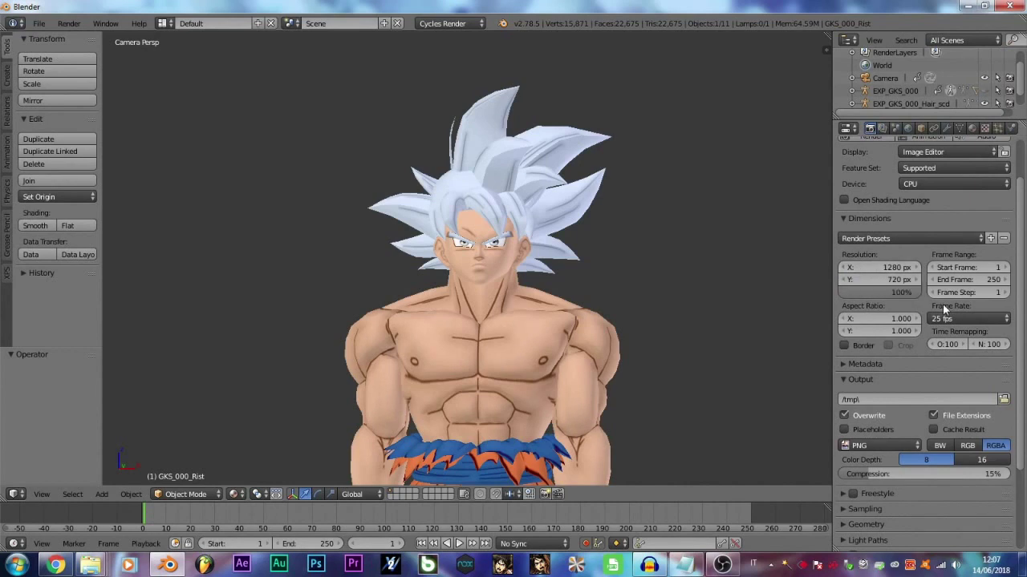
Turn on the transparent film, Motion Blur and Freestyle render options, with an absolute Freestyle line thickness of 0.3 px.
scroll(898, 345, "down", 4)
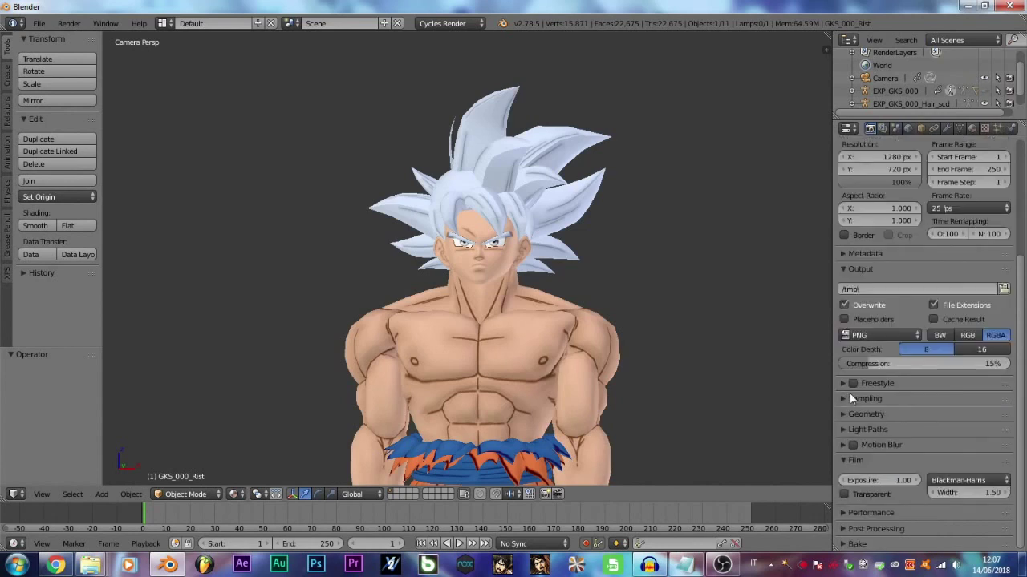
left_click(843, 493)
left_click(844, 384)
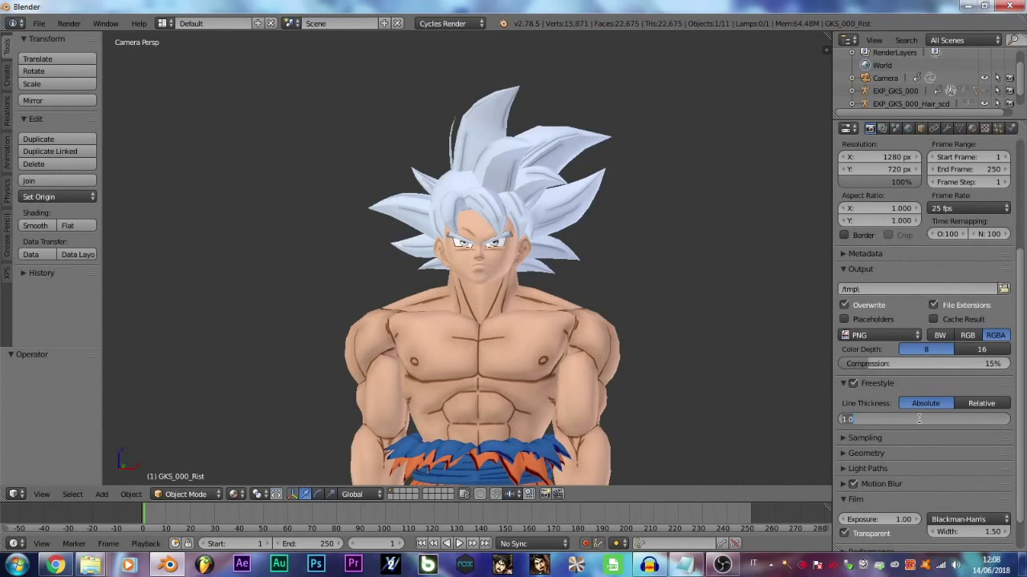
type("0.3")
key("Return")
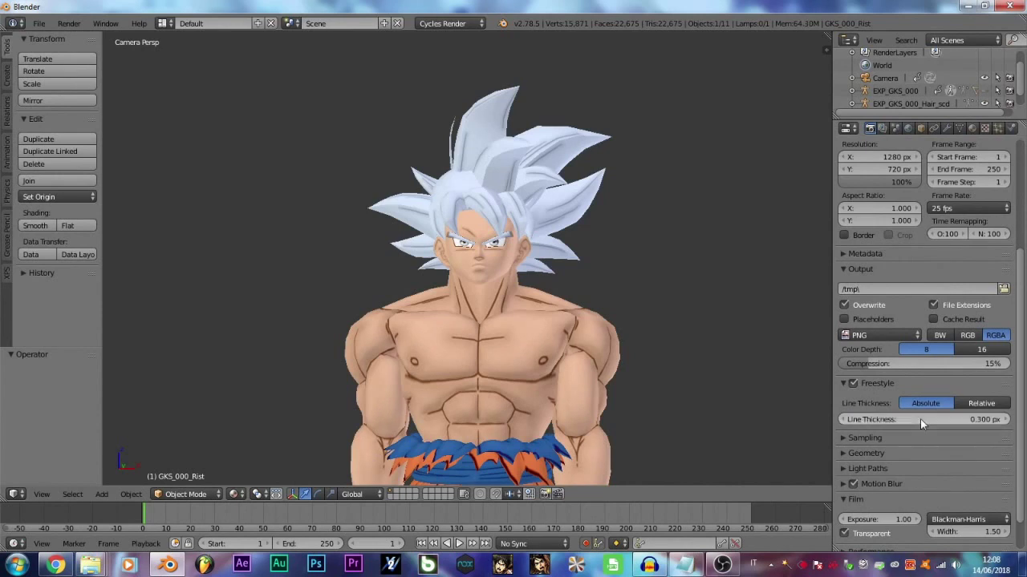
Review the render layer's Freestyle edge detection and line set options.
left_click(890, 132)
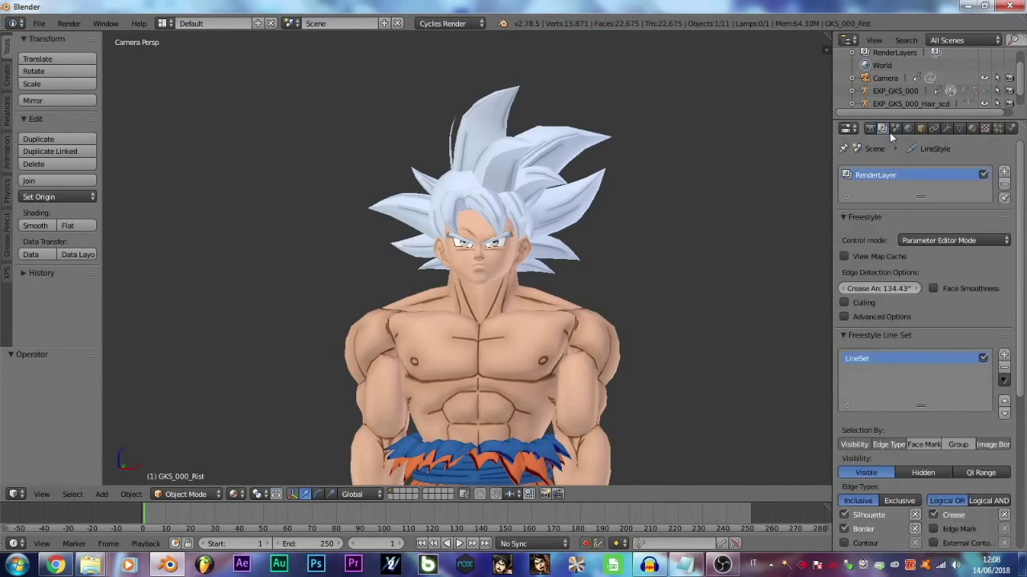
scroll(970, 291, "down", 5)
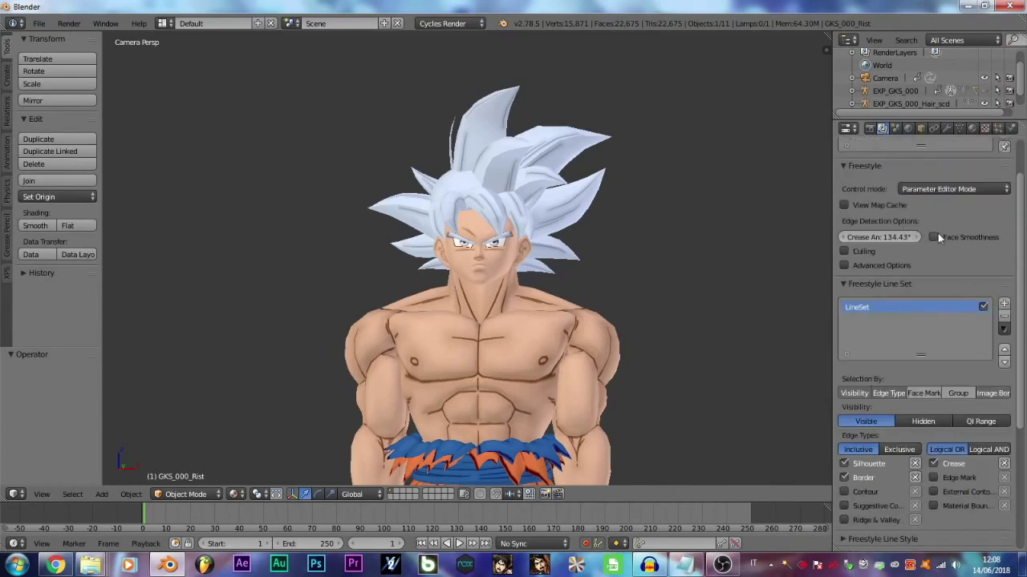
left_click(871, 128)
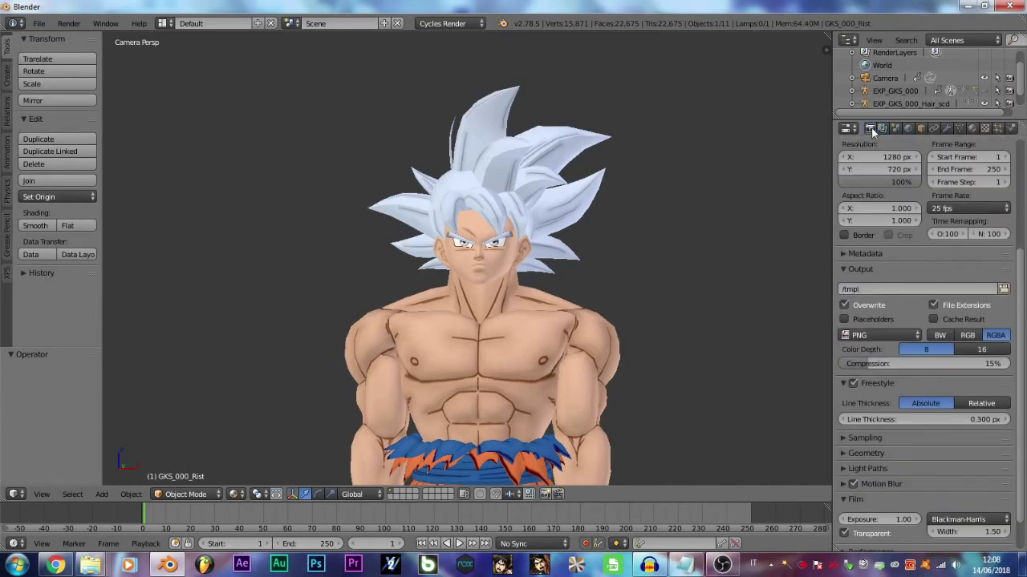
Render the current frame as a still image and inspect the character's lighting up close.
left_click(69, 24)
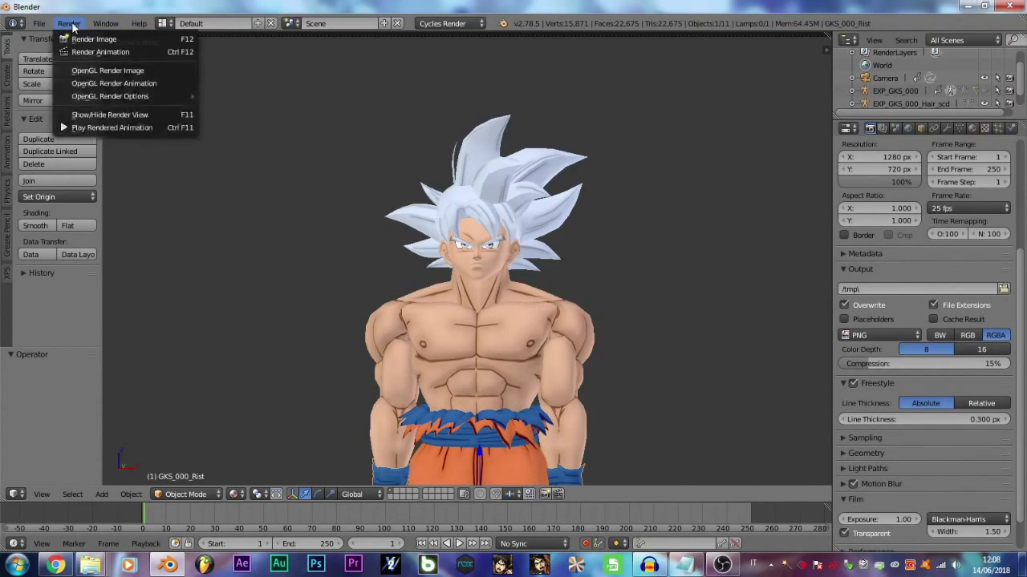
left_click(72, 35)
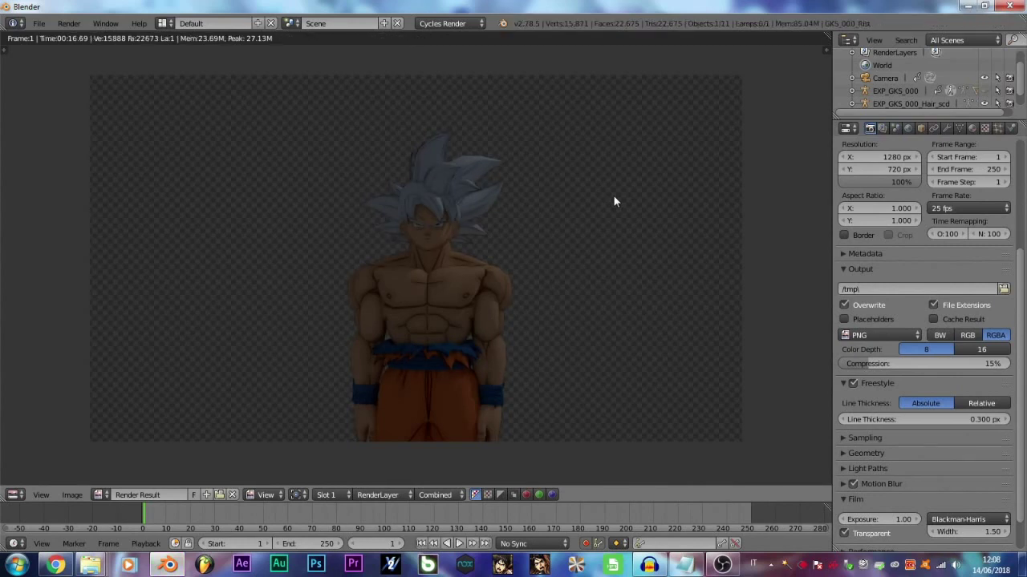
scroll(339, 373, "down", 1)
scroll(464, 206, "up", 2)
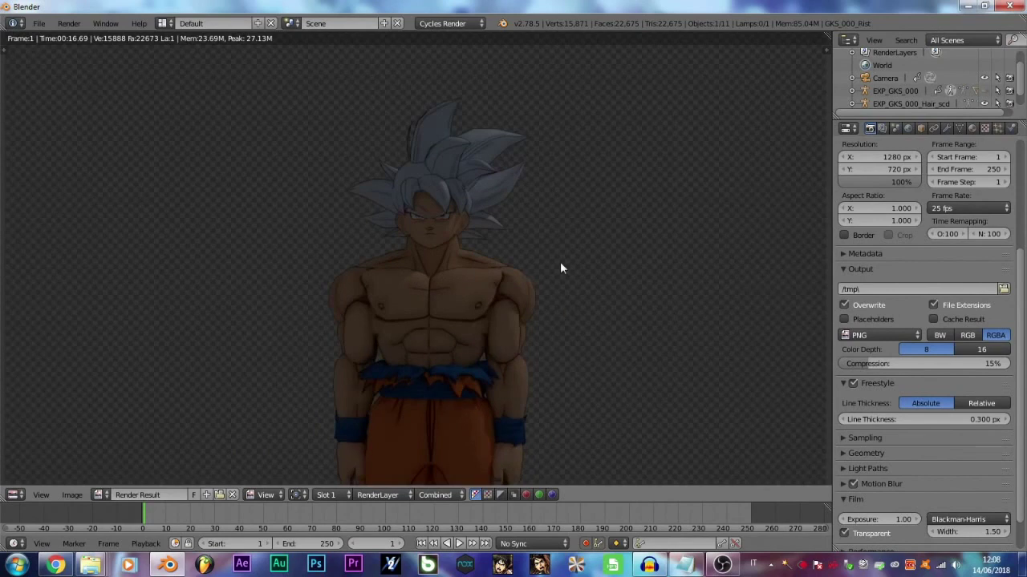
scroll(457, 351, "down", 1)
scroll(482, 274, "up", 2)
scroll(437, 257, "down", 2)
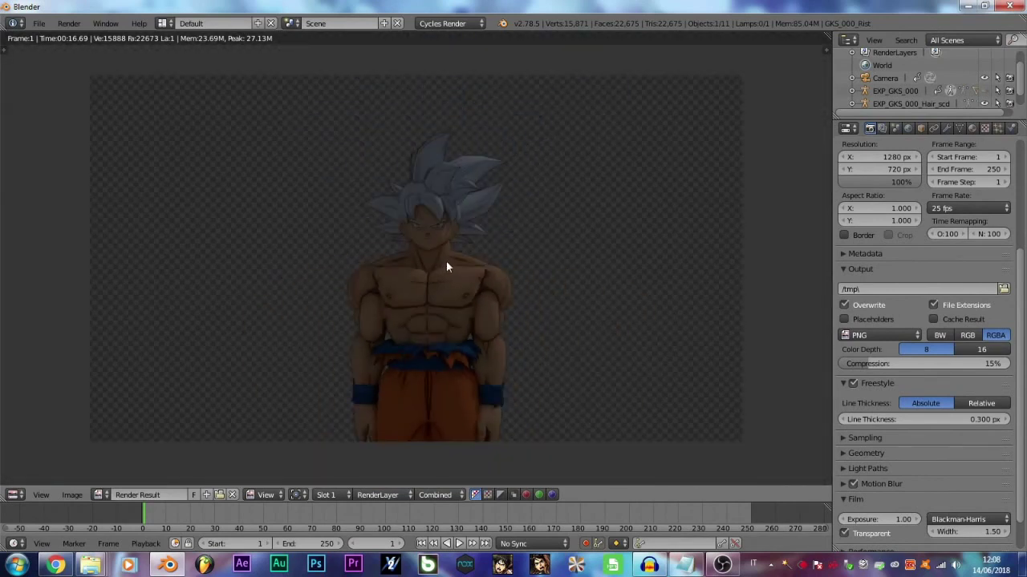
Return from the render result to the 3D view and add a Spot lamp to the scene.
left_click(17, 496)
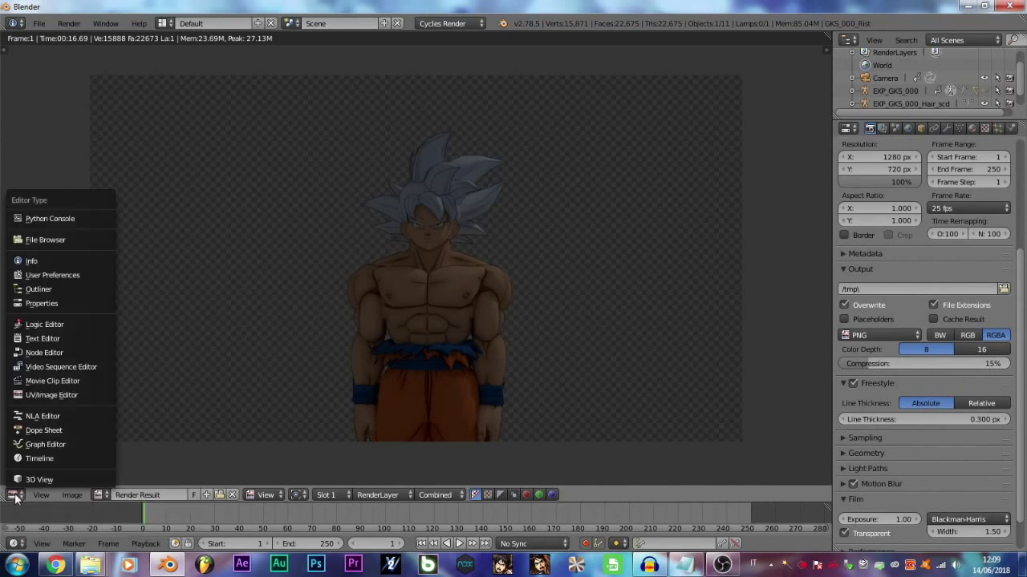
left_click(24, 480)
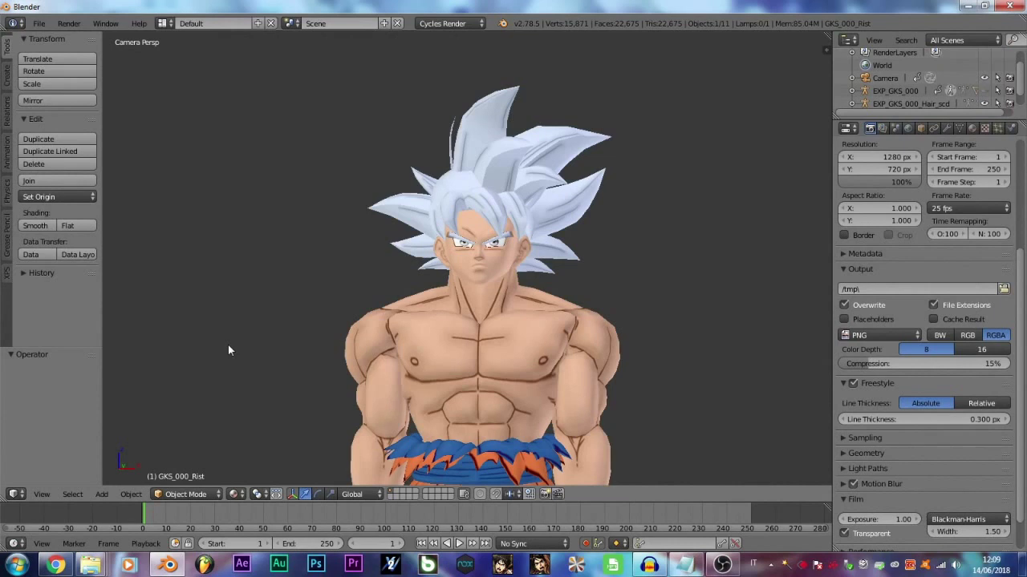
scroll(390, 366, "down", 2)
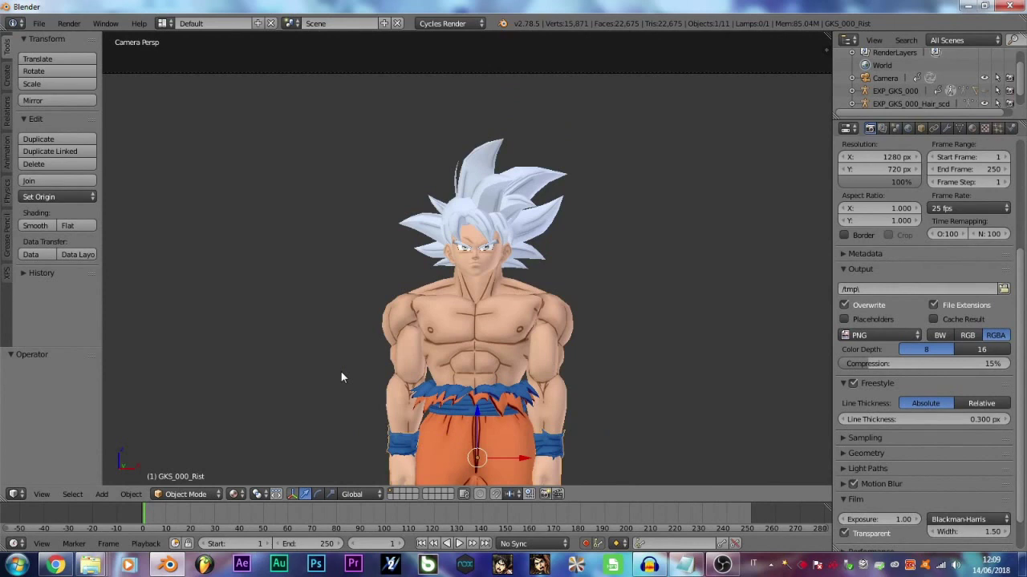
key("shift+a")
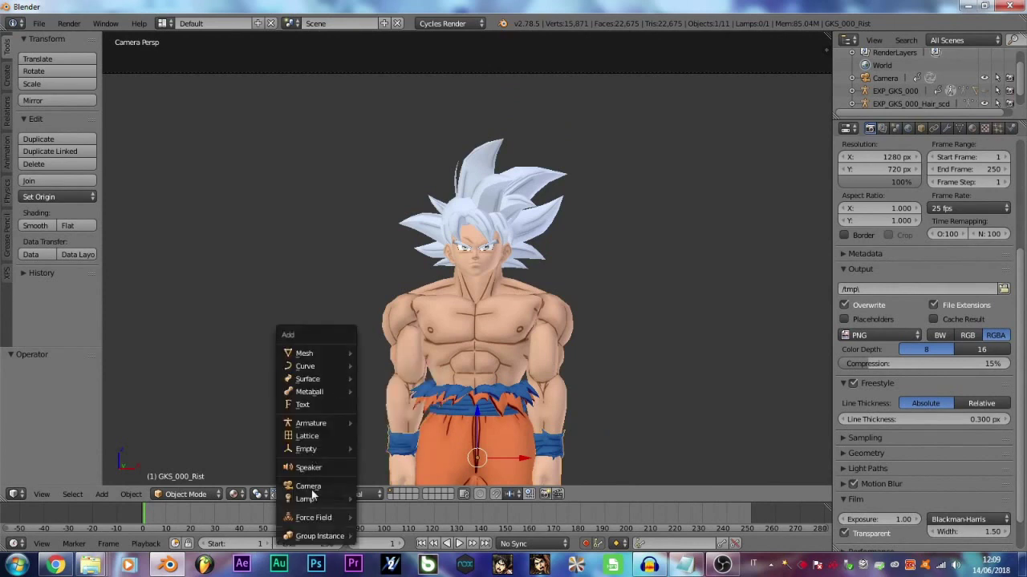
mouse_move(313, 501)
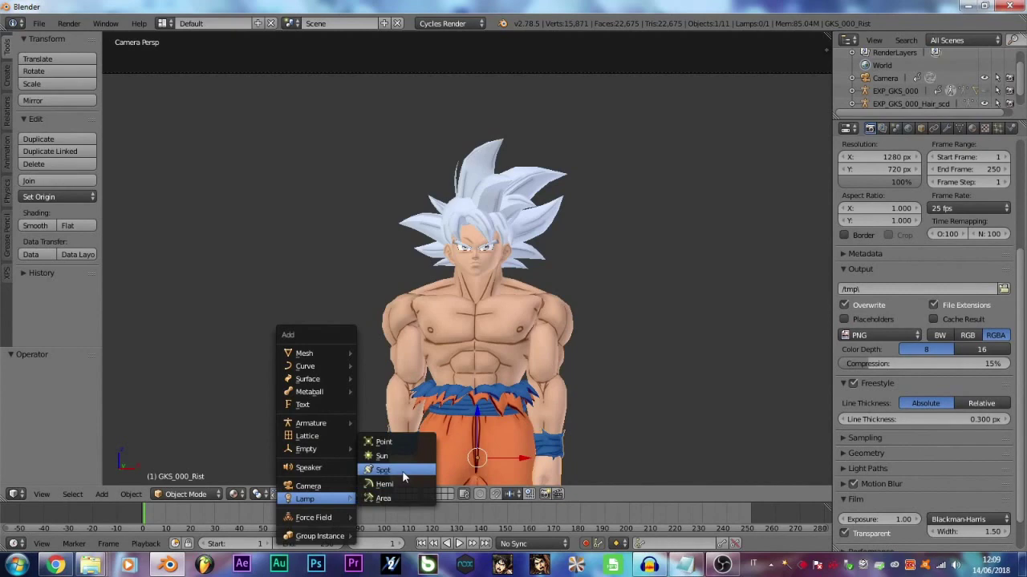
left_click(402, 470)
scroll(476, 370, "down", 2)
scroll(475, 369, "down", 2)
scroll(468, 365, "up", 1)
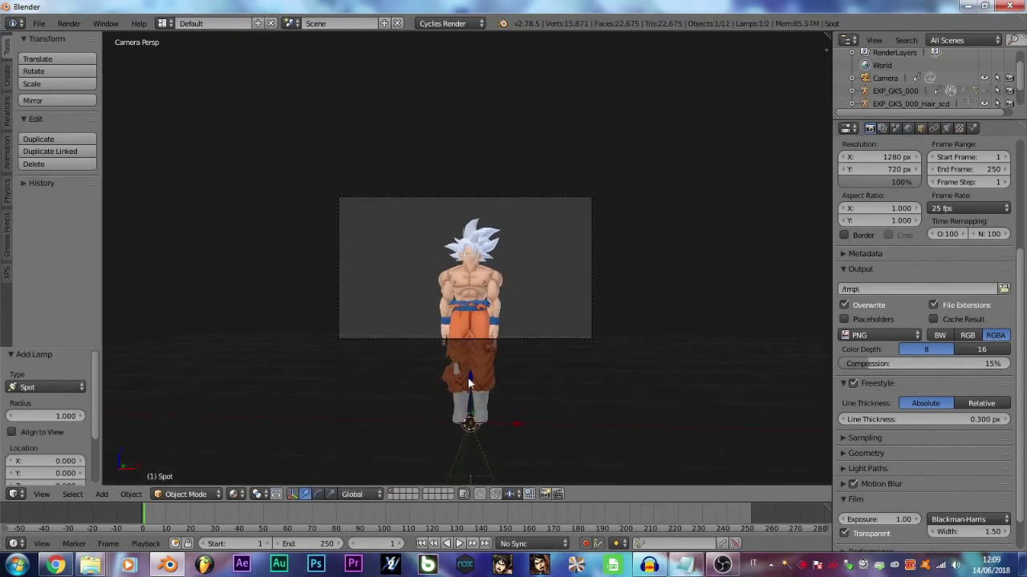
Raise the spot lamp about 4.563 units along Z in the front view and switch to the top view.
key("KP_1")
scroll(469, 377, "down", 3)
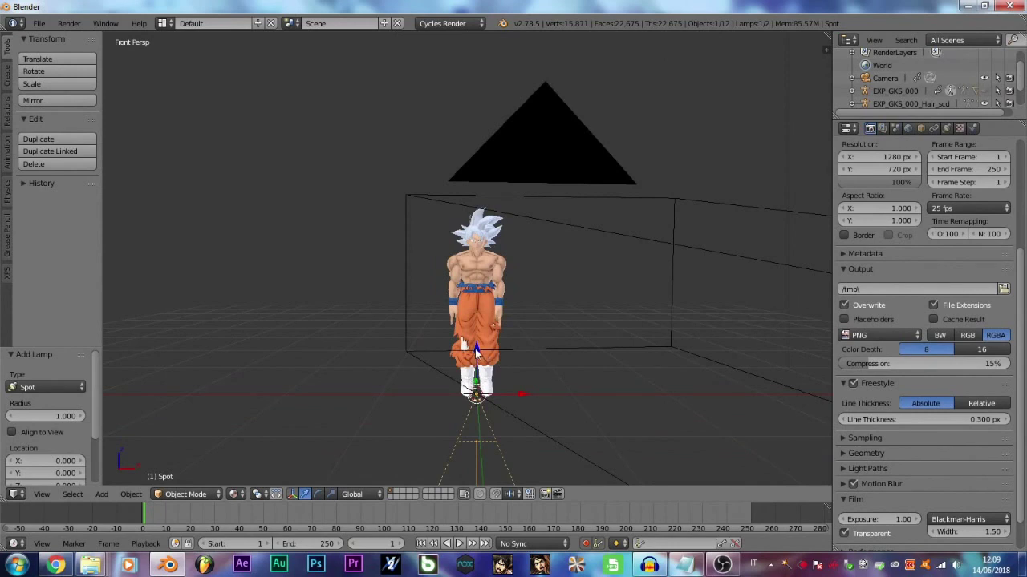
left_click_drag(476, 350, 469, 371)
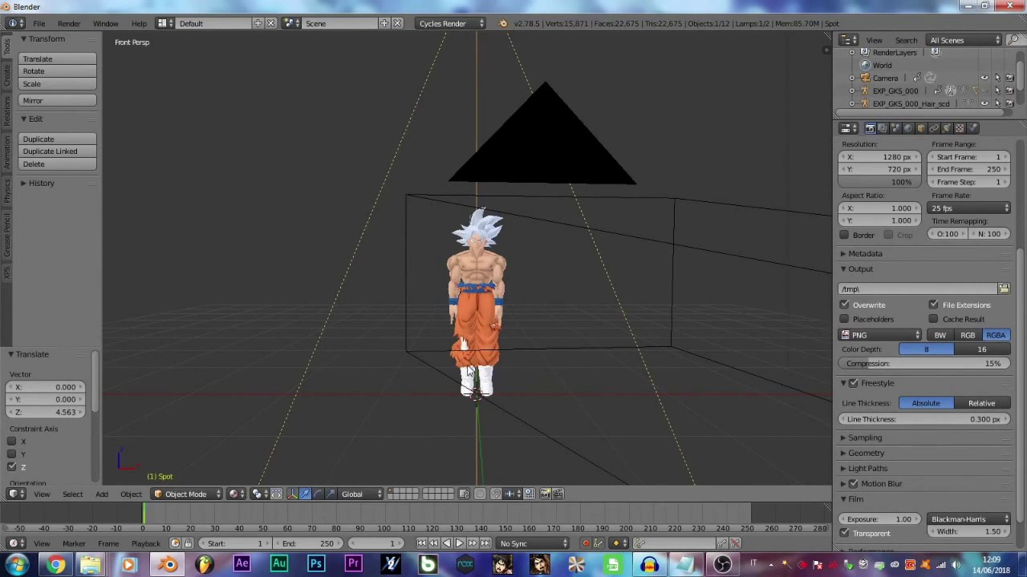
key("KP_7")
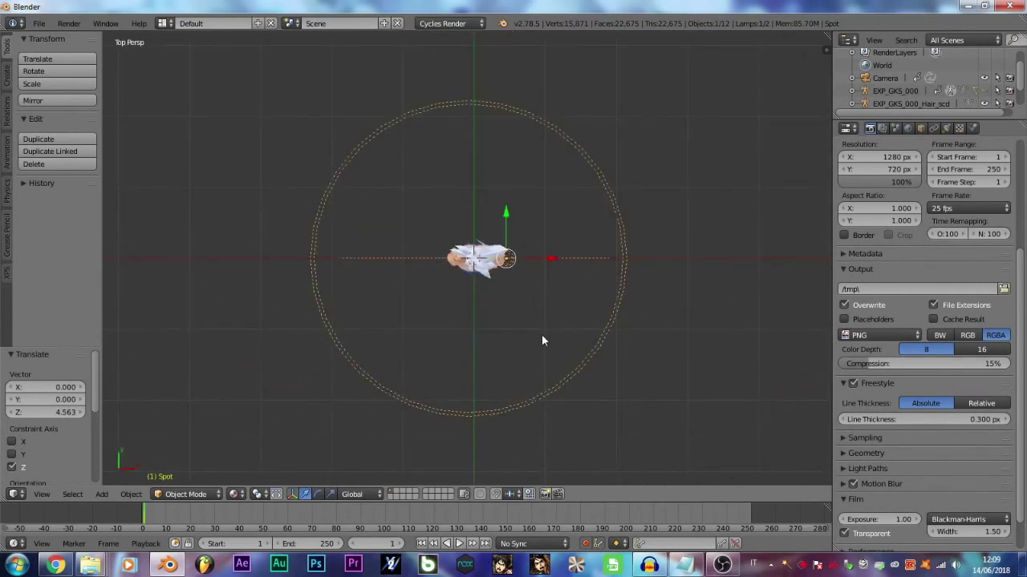
key("r")
key("r")
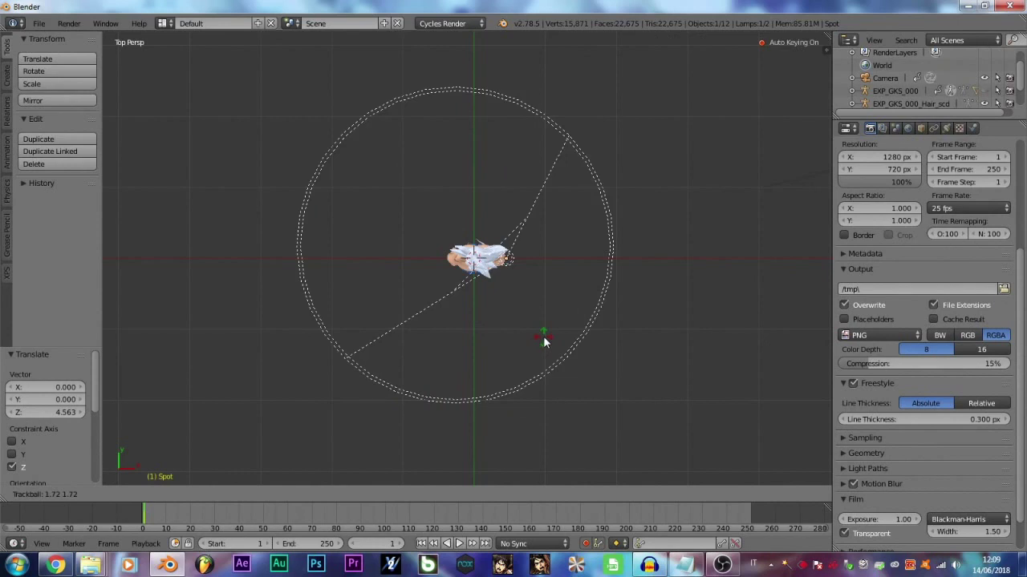
key("Escape")
Tilt the spot lamp about 14.3° with a trackball rotation, turn it about 54.8°, and move it about X 0.523, Y -0.639 in the top view.
key("r")
key("r")
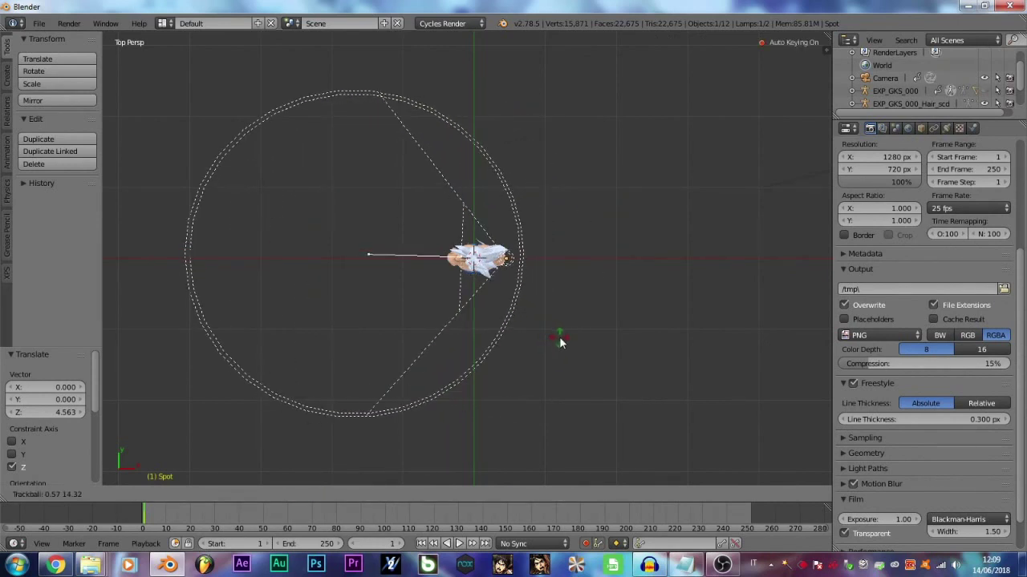
left_click(559, 337)
key("r")
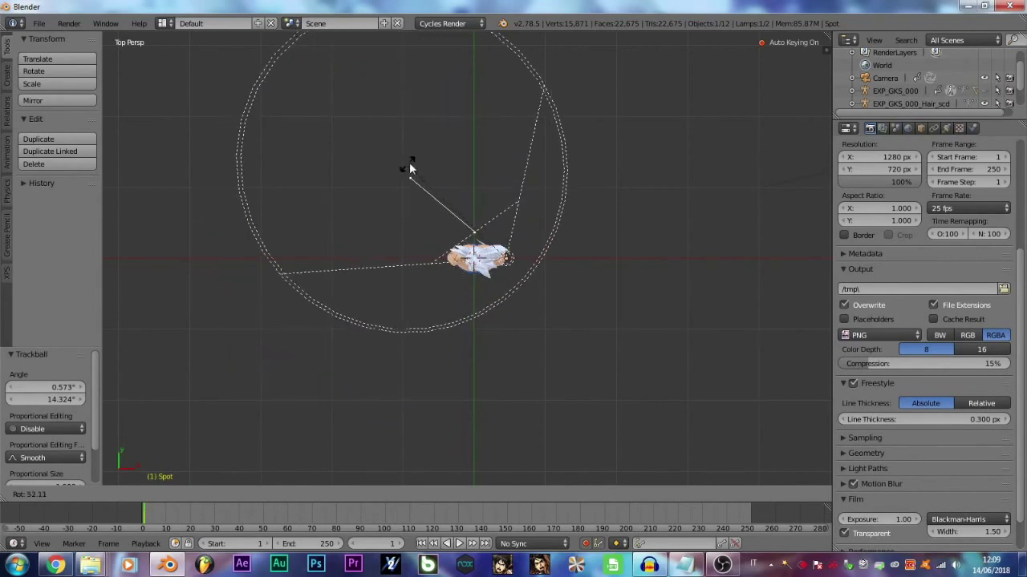
left_click(430, 180)
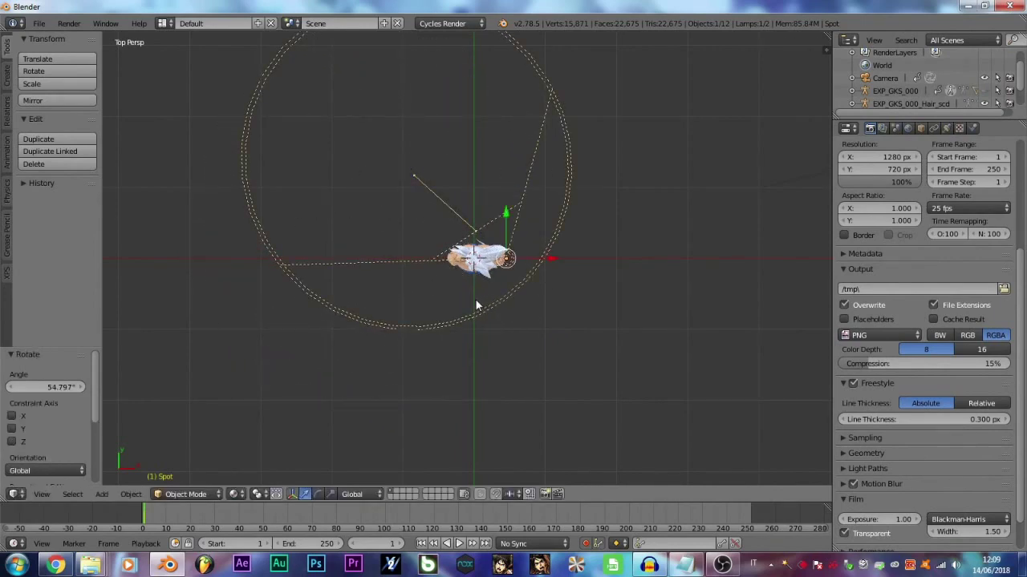
key("g")
left_click(676, 95)
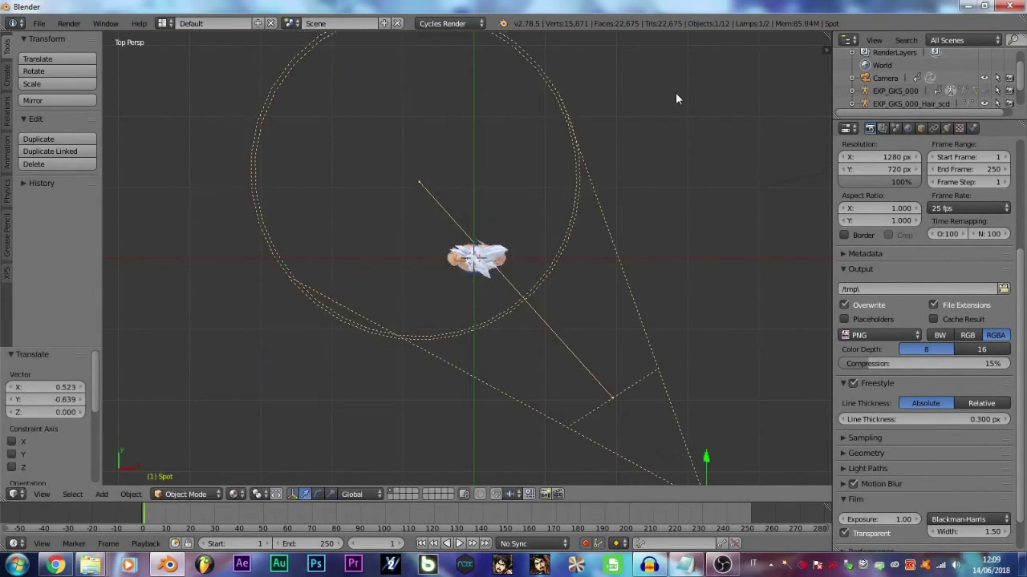
In the front view, rotate the spot lamp about 40.6° toward the character and move it about 2 units along X and 1 unit down.
key("KP_1")
scroll(596, 232, "down", 3)
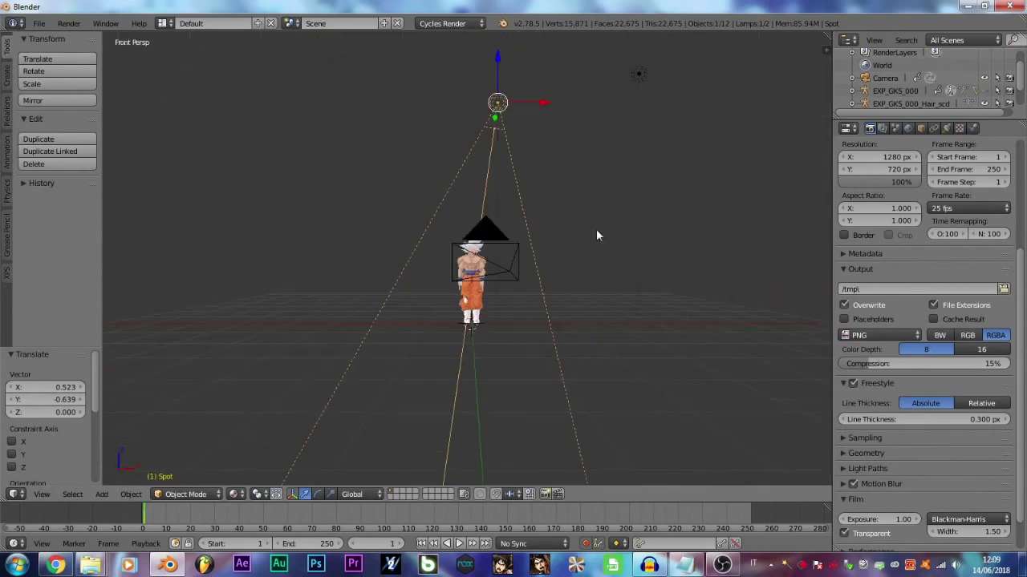
scroll(596, 234, "up", 3)
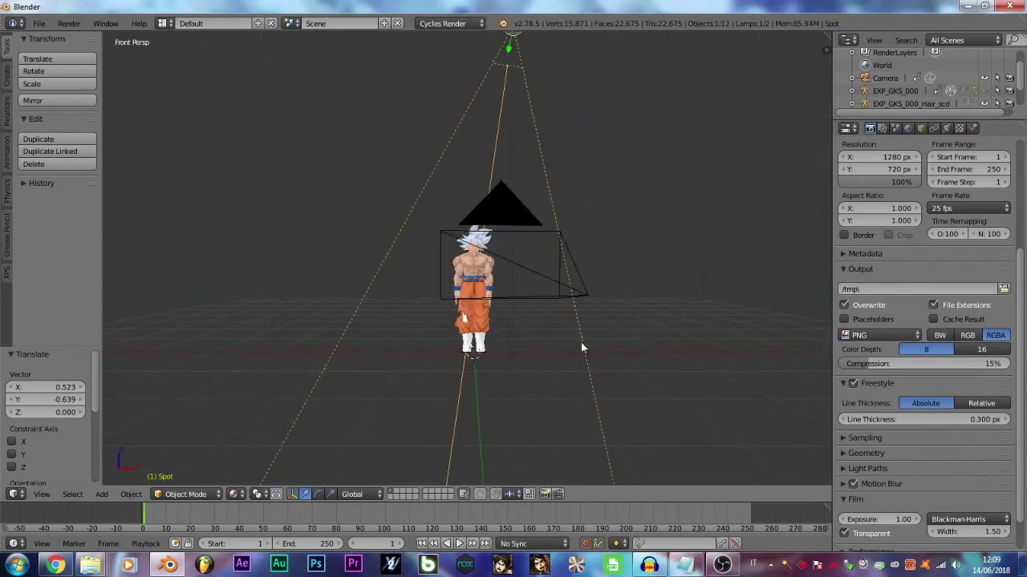
key("r")
left_click(411, 170)
key("g")
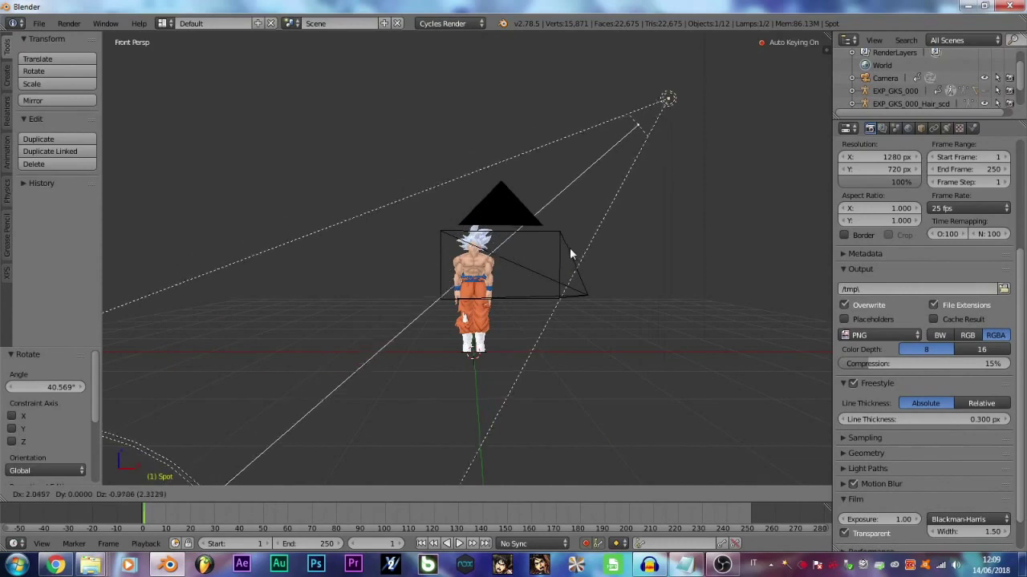
left_click(571, 252)
In the top view, rotate the spot lamp about 15.7° and move it about X -0.497, Y -0.561.
key("KP_7")
key("KP_1")
key("KP_7")
key("r")
left_click(447, 204)
key("g")
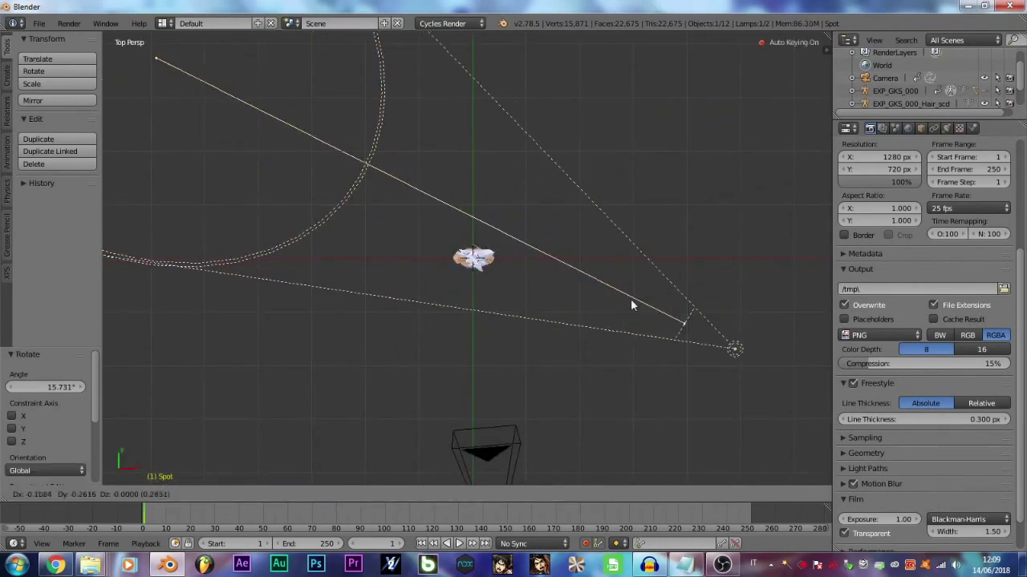
left_click(607, 313)
Render the frame with the spot lamp in place and inspect how it lights the character.
key("KP_1")
scroll(606, 308, "up", 8)
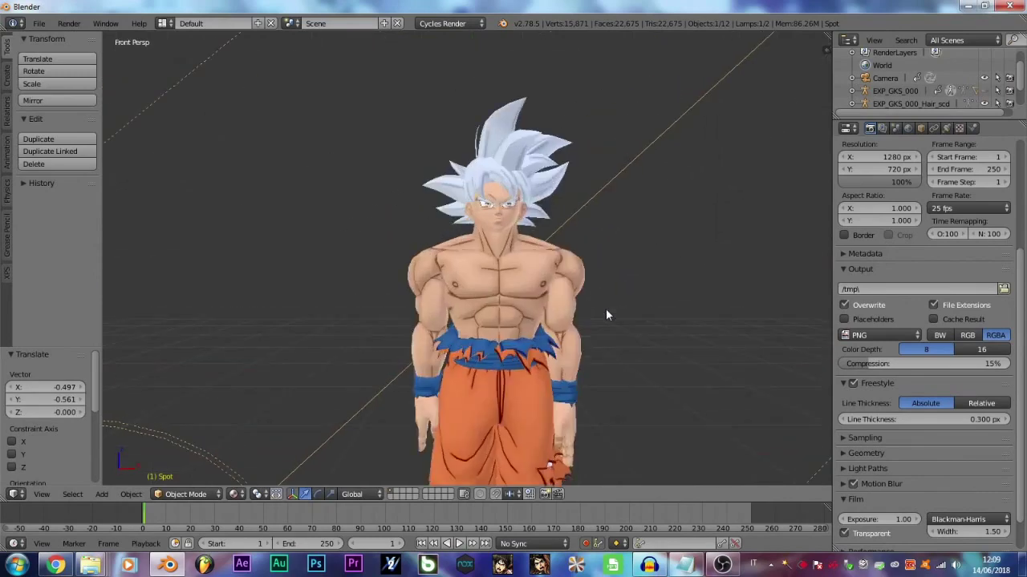
scroll(553, 255, "down", 3)
left_click(77, 23)
left_click(96, 39)
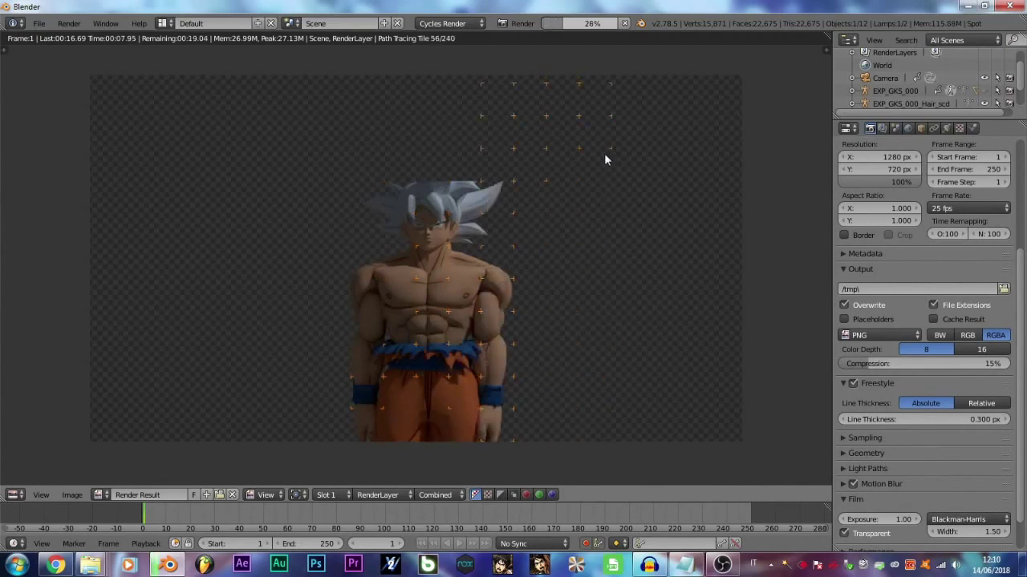
scroll(592, 166, "up", 2)
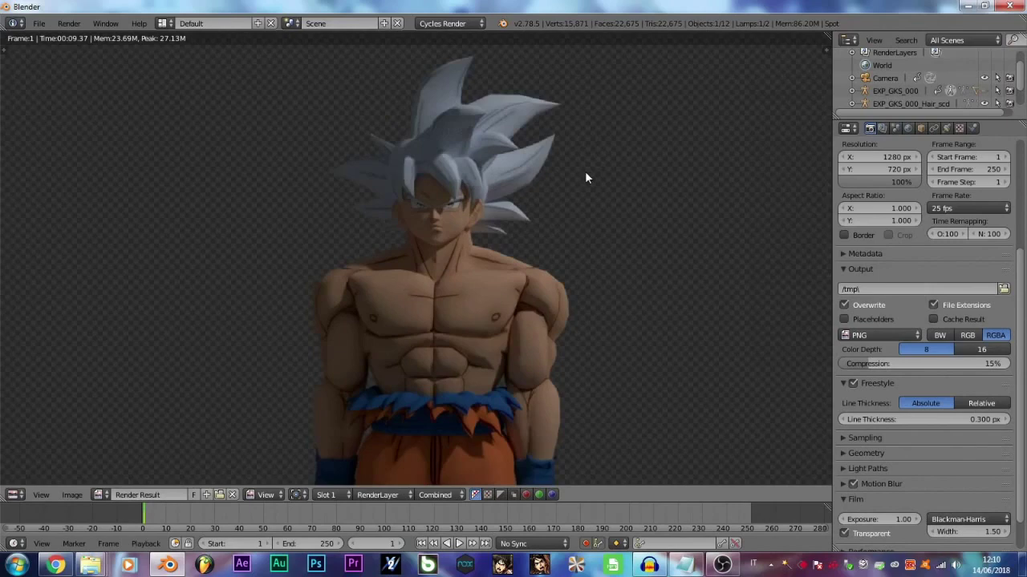
scroll(586, 173, "down", 2)
Switch the render result back to the 3D view and look at the character through the camera.
left_click(13, 495)
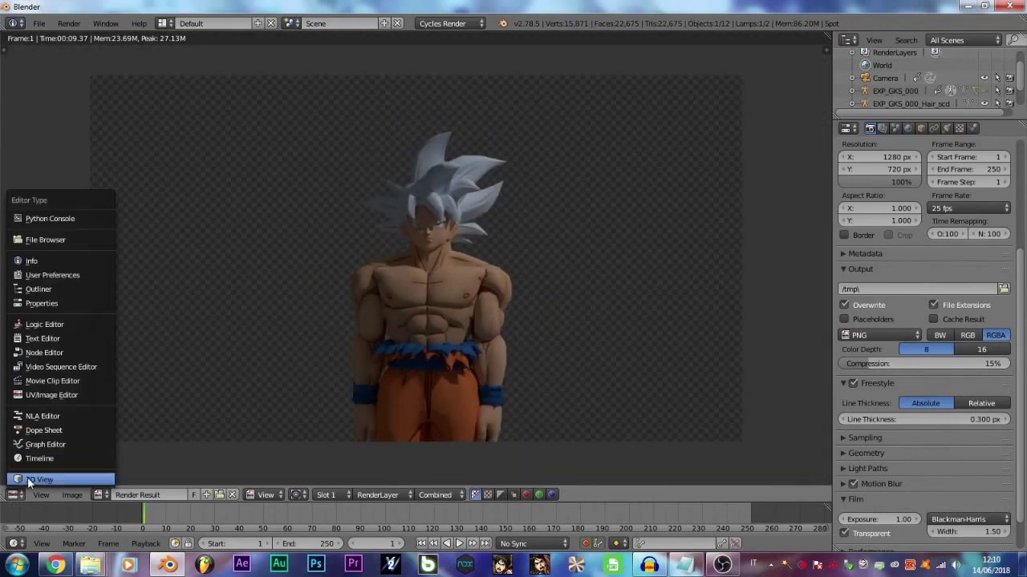
left_click(28, 482)
scroll(448, 335, "down", 3)
scroll(447, 335, "up", 3)
scroll(448, 335, "down", 5)
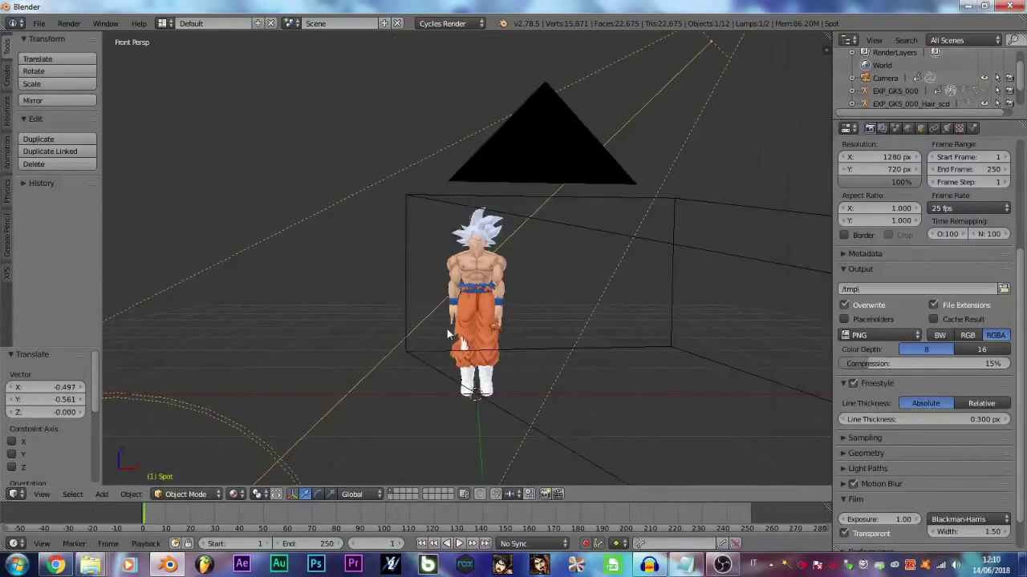
key("KP_0")
scroll(448, 335, "up", 4)
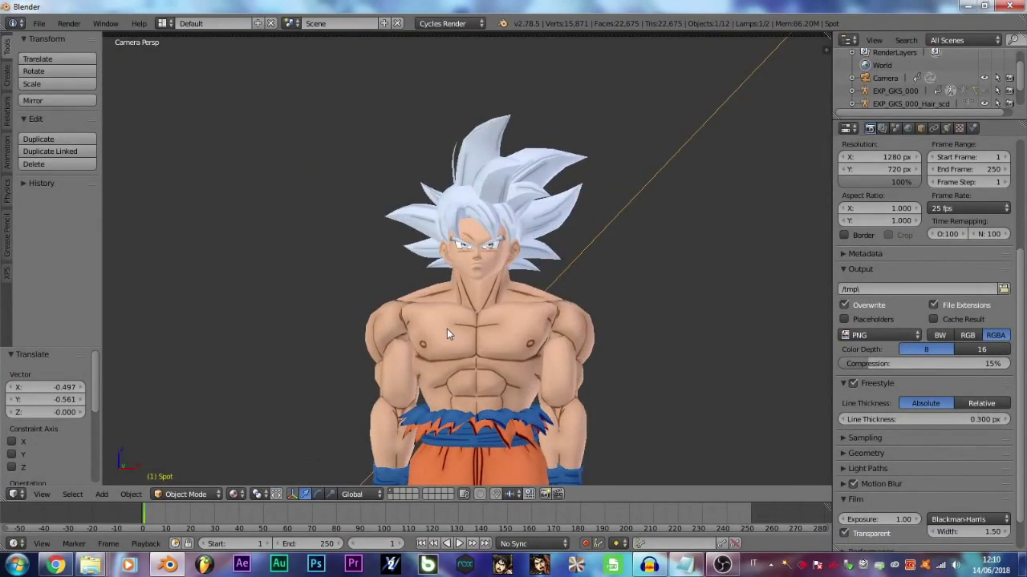
Select the hair mesh and open its material settings, with the properties area widened slightly.
right_click(479, 195)
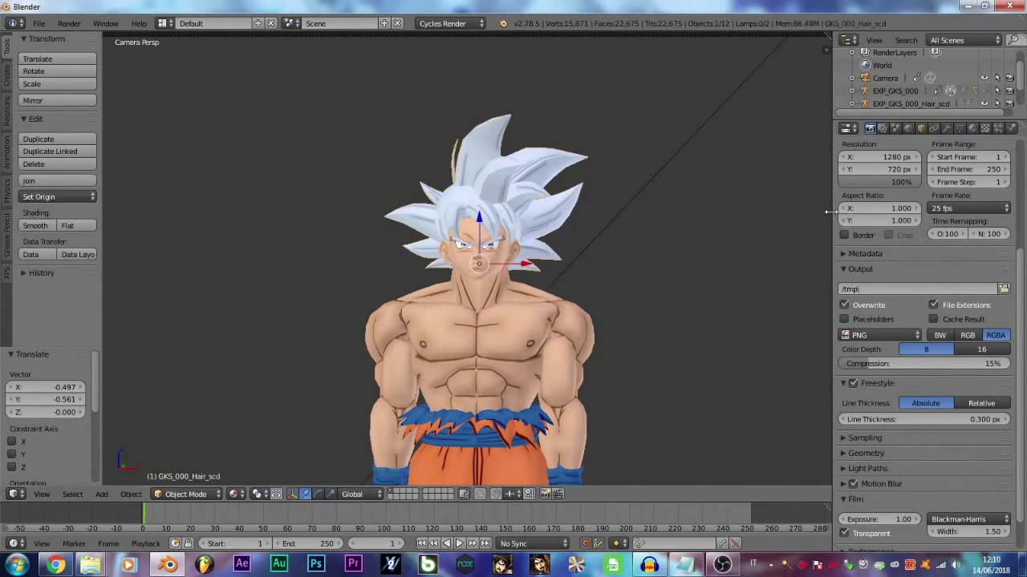
left_click_drag(831, 212, 812, 212)
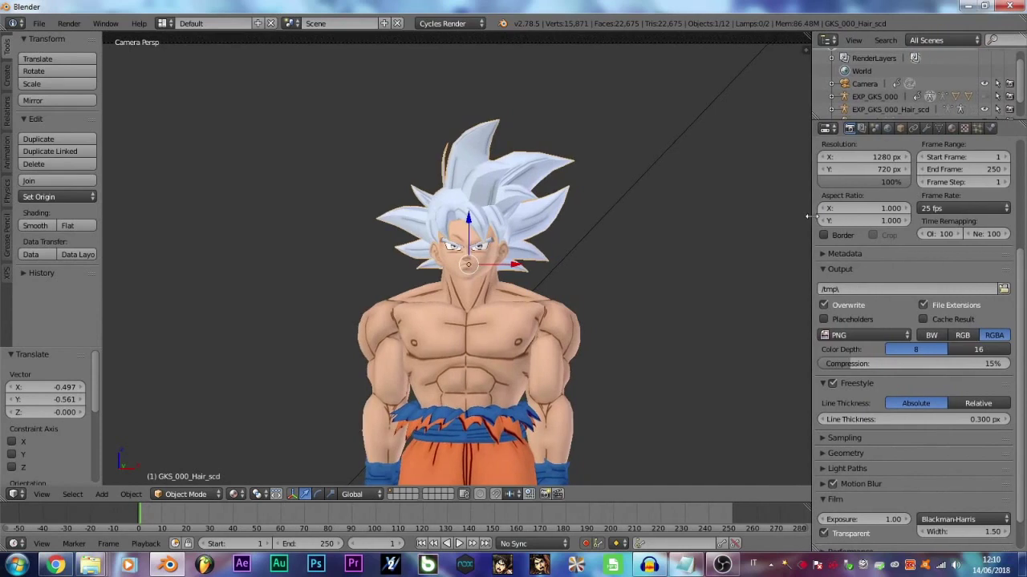
left_click(951, 128)
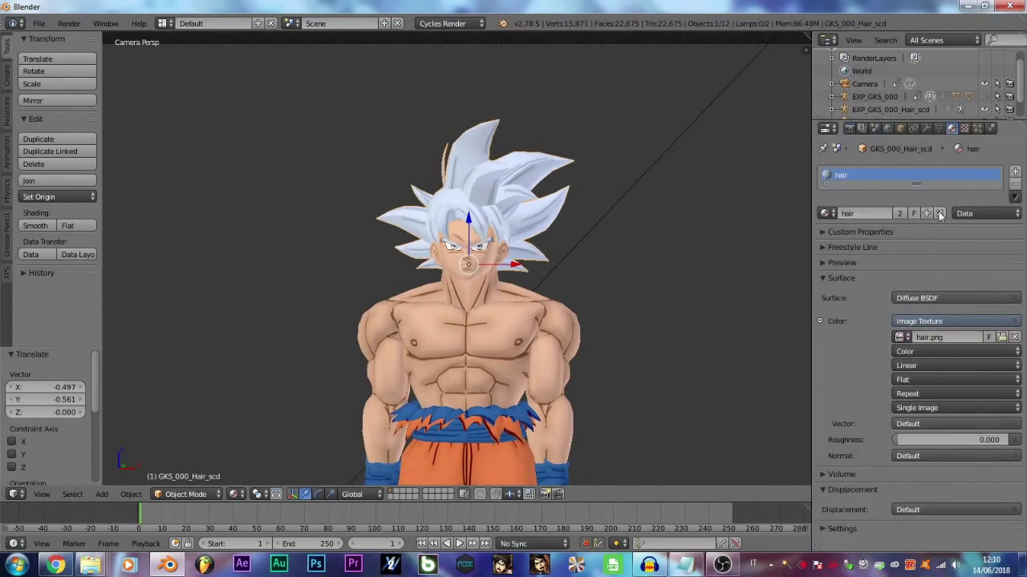
scroll(634, 341, "up", 3)
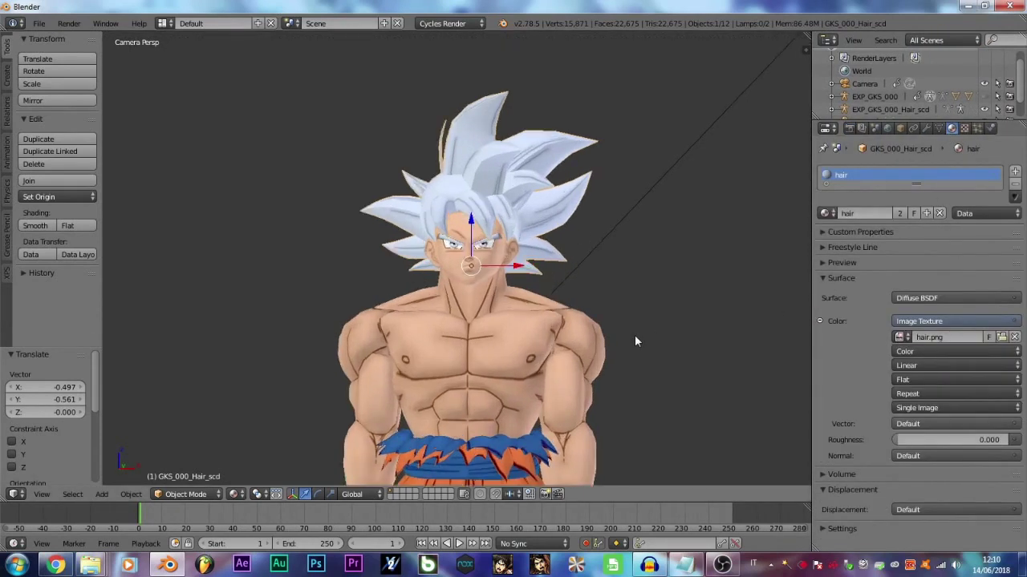
scroll(635, 337, "down", 2)
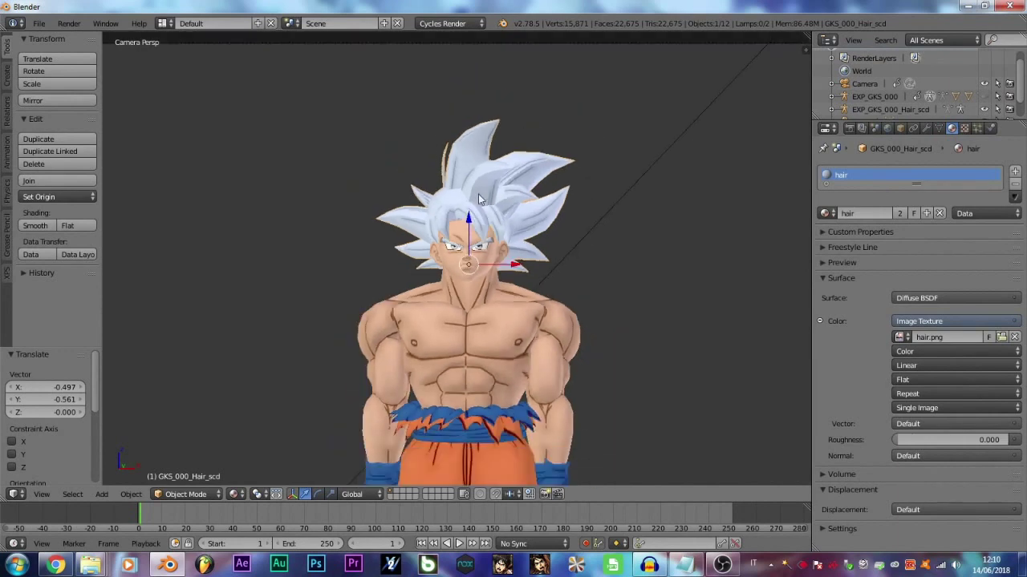
right_click(473, 295)
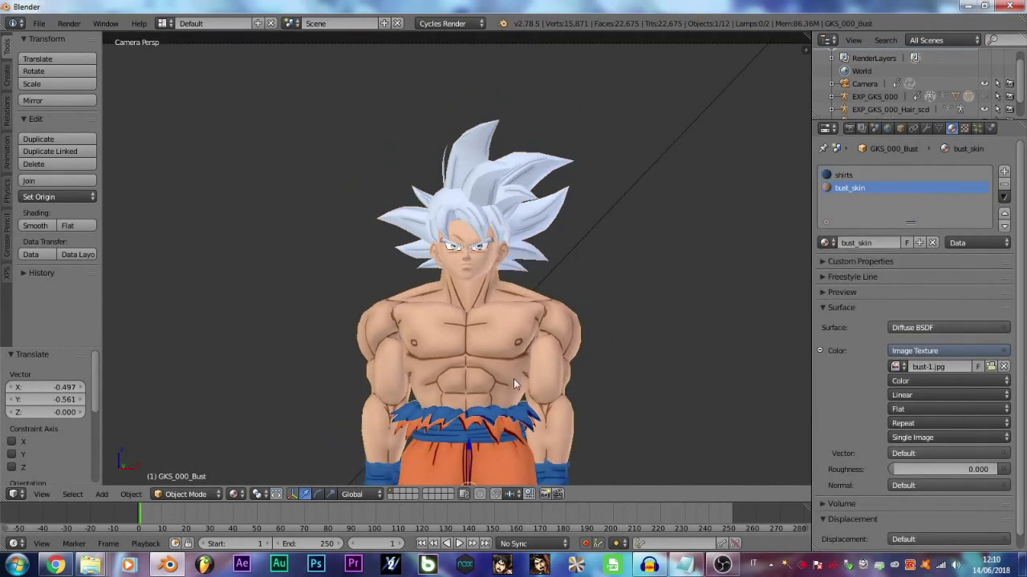
right_click(493, 273)
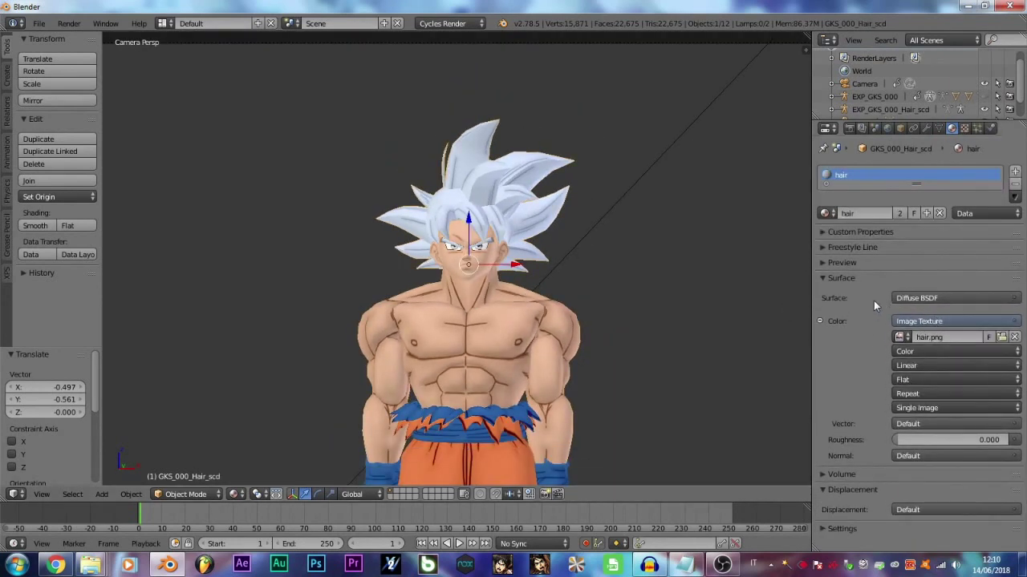
Change the hair material's surface to Toon BSDF with Size 0.777, and select the next mesh at the forehead.
left_click(928, 300)
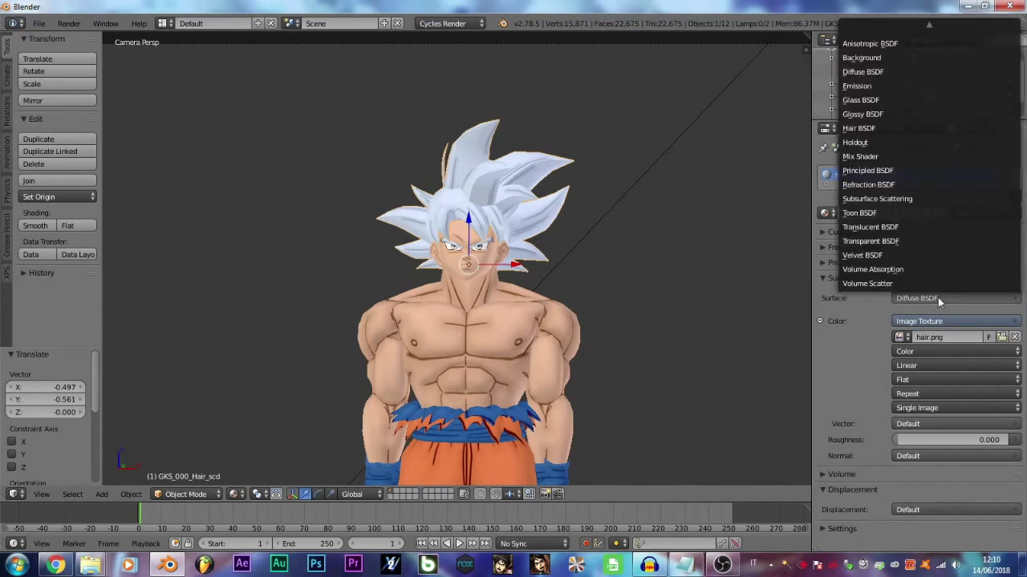
left_click(872, 213)
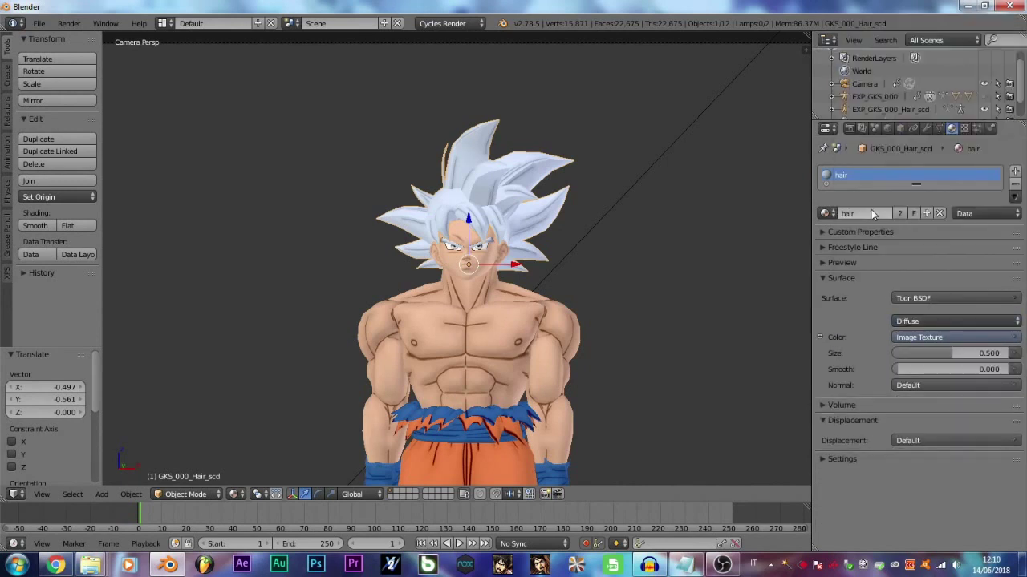
left_click(927, 351)
type("0")
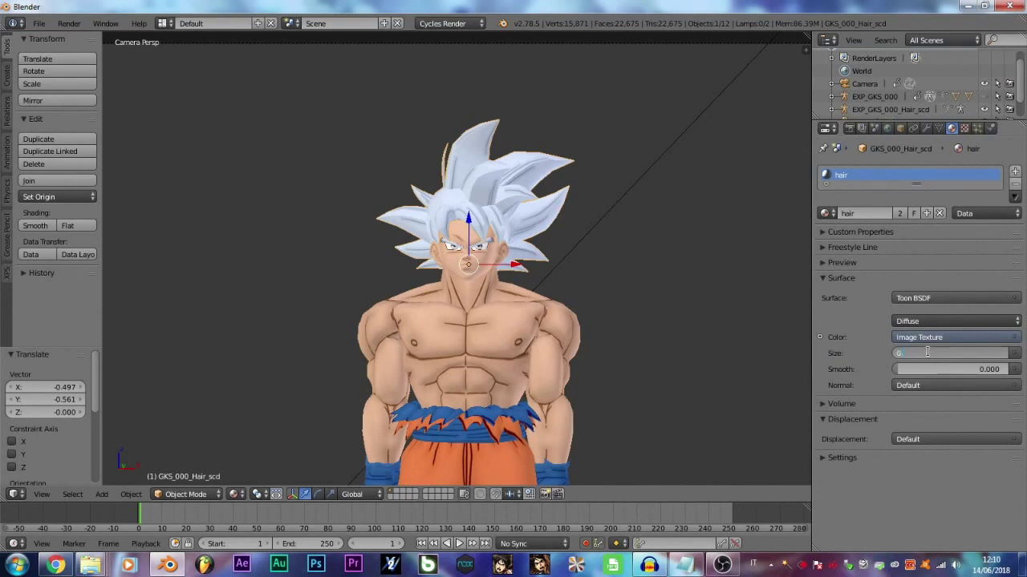
type(".777")
key("Return")
scroll(484, 273, "up", 5)
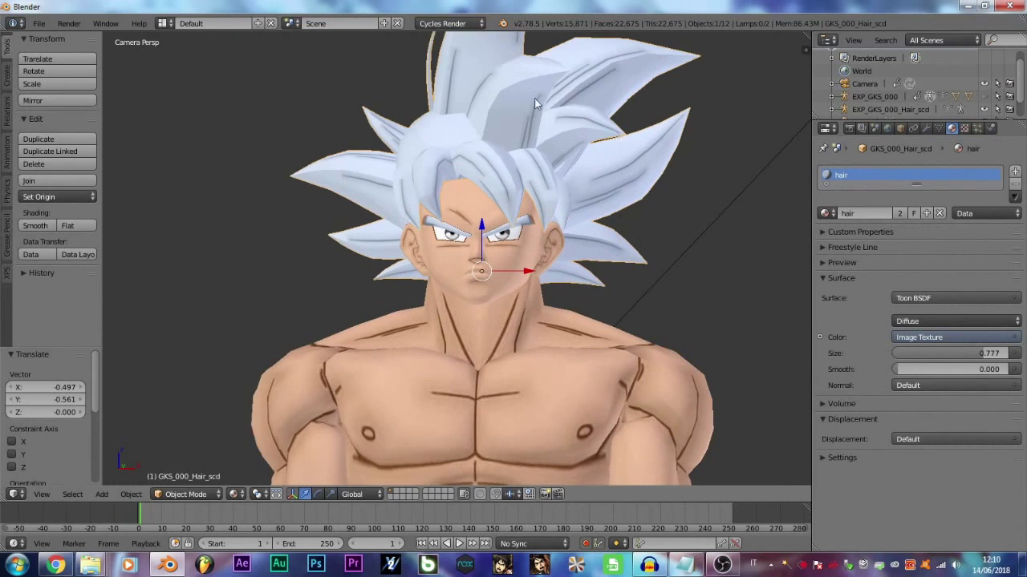
right_click(465, 189)
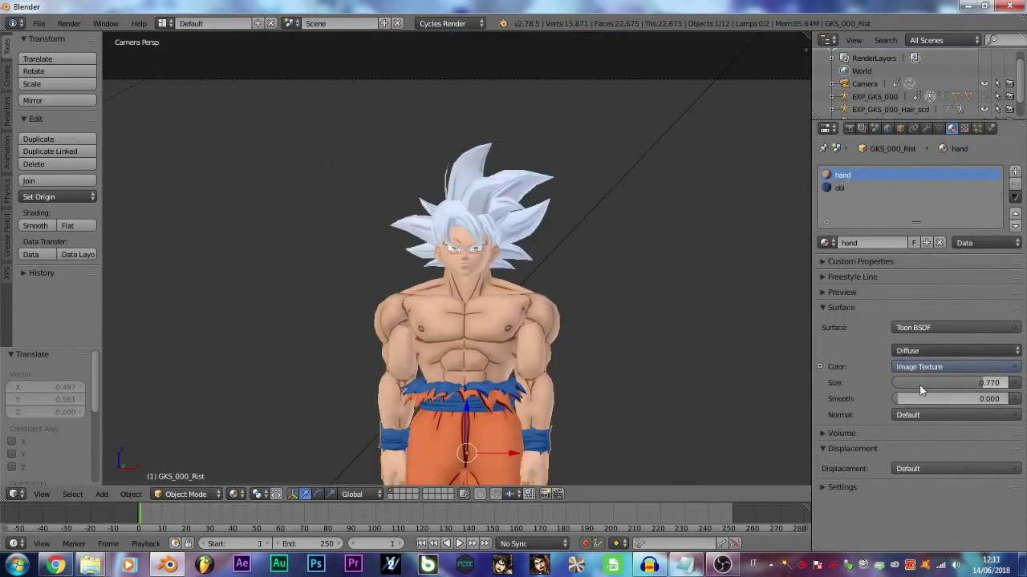
Render the current frame through the camera with the Toon BSDF materials applied.
scroll(463, 395, "down", 2)
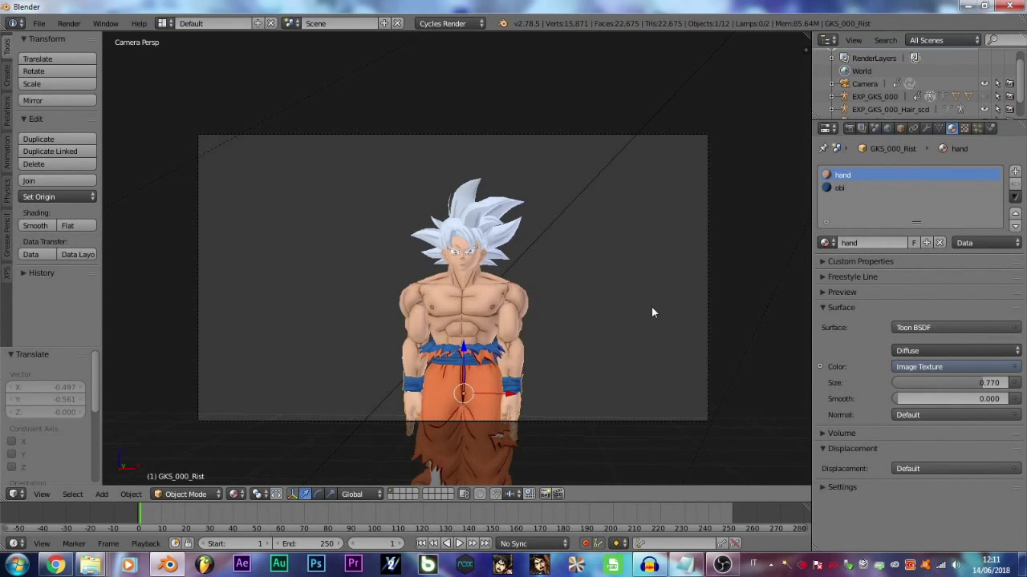
left_click(68, 23)
left_click(88, 36)
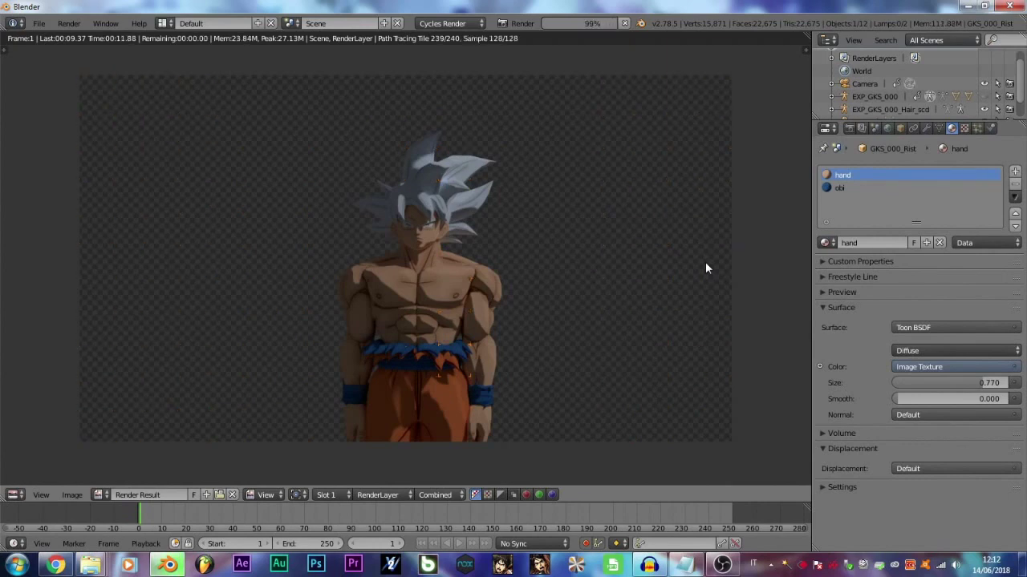
scroll(705, 269, "down", 2)
scroll(705, 263, "up", 1)
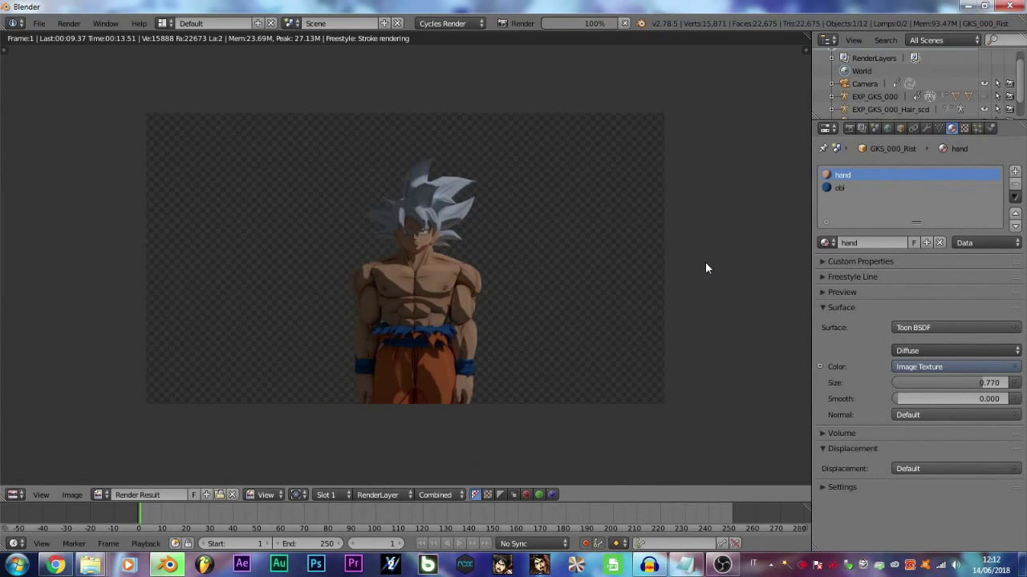
scroll(705, 262, "up", 1)
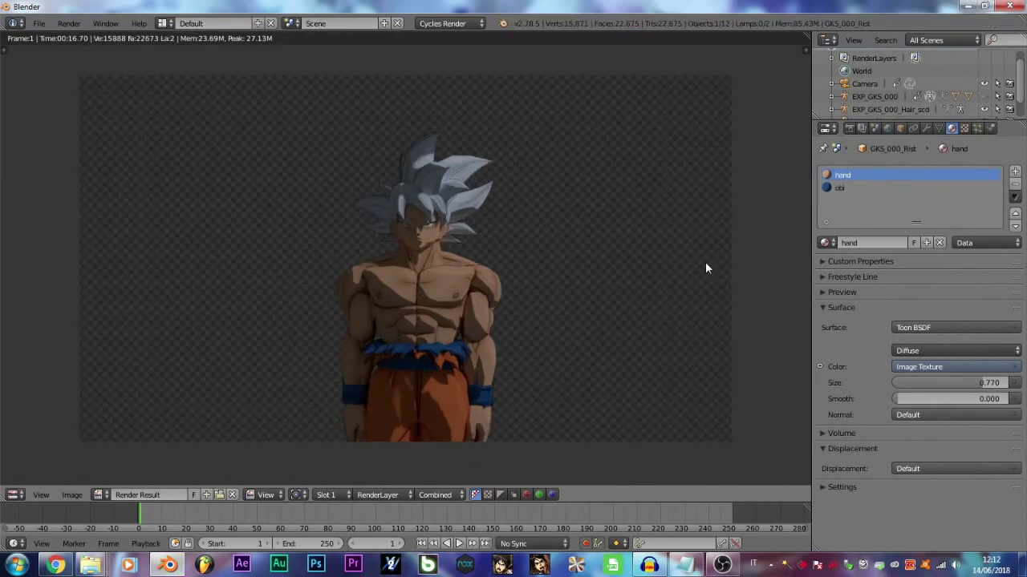
Examine the toon shading, shadows and outlines of the rendered character, both close up and in full.
scroll(705, 265, "down", 3)
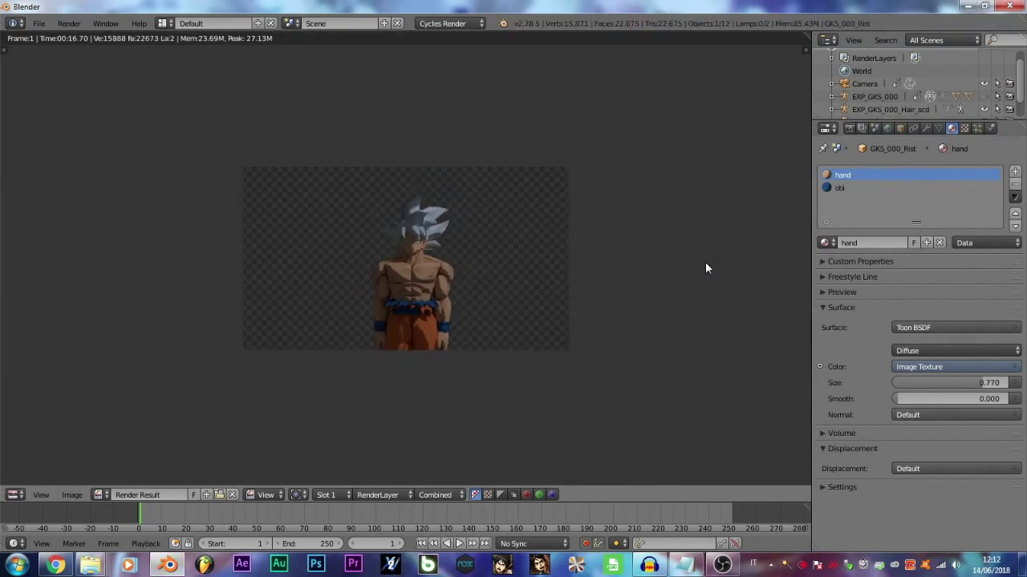
scroll(705, 265, "up", 6)
scroll(705, 264, "up", 1)
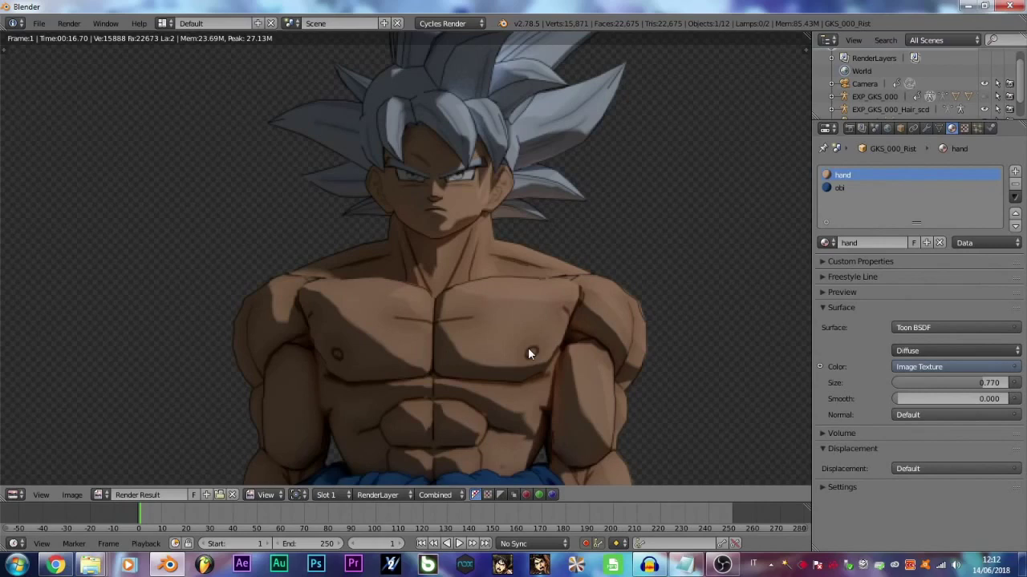
scroll(422, 391, "down", 5)
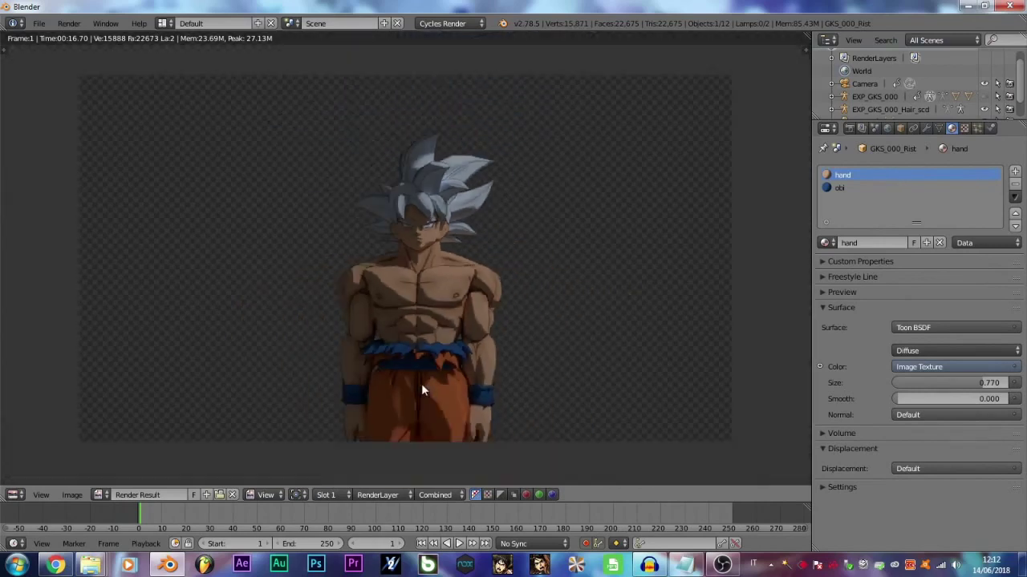
scroll(423, 390, "up", 1)
scroll(422, 390, "down", 2)
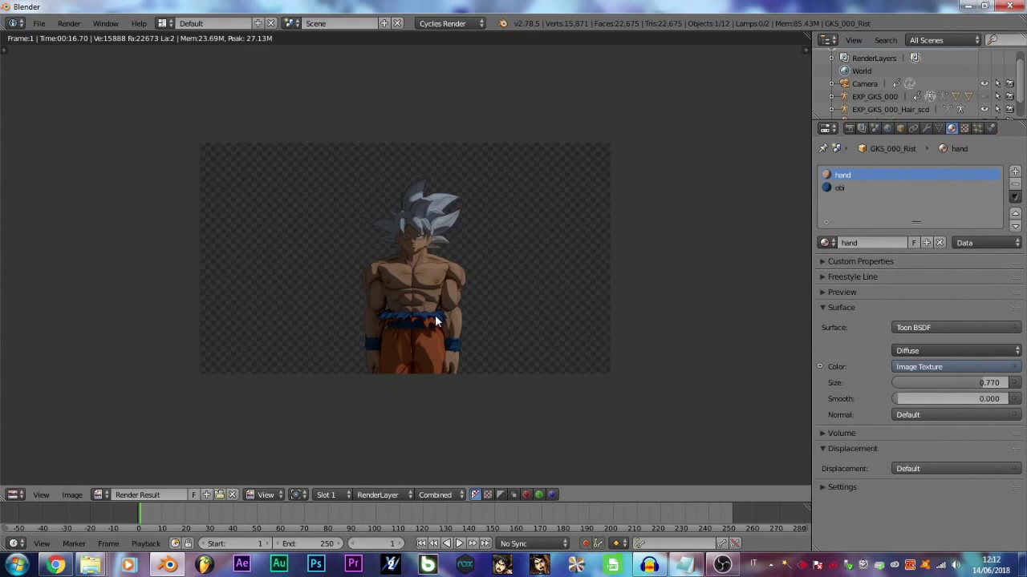
scroll(435, 318, "up", 2)
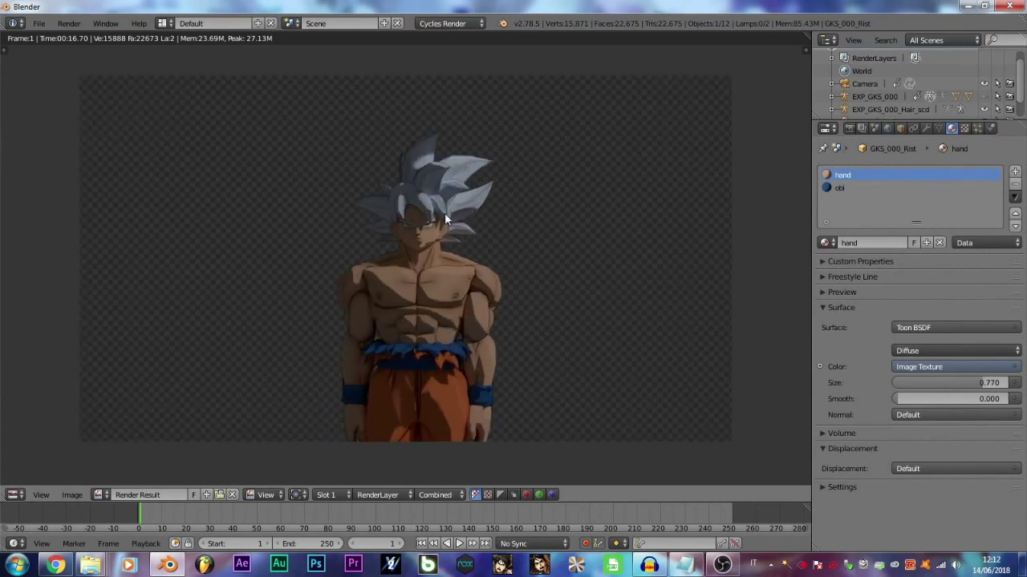
Switch the editor showing the render result back to the 3D View.
left_click(18, 495)
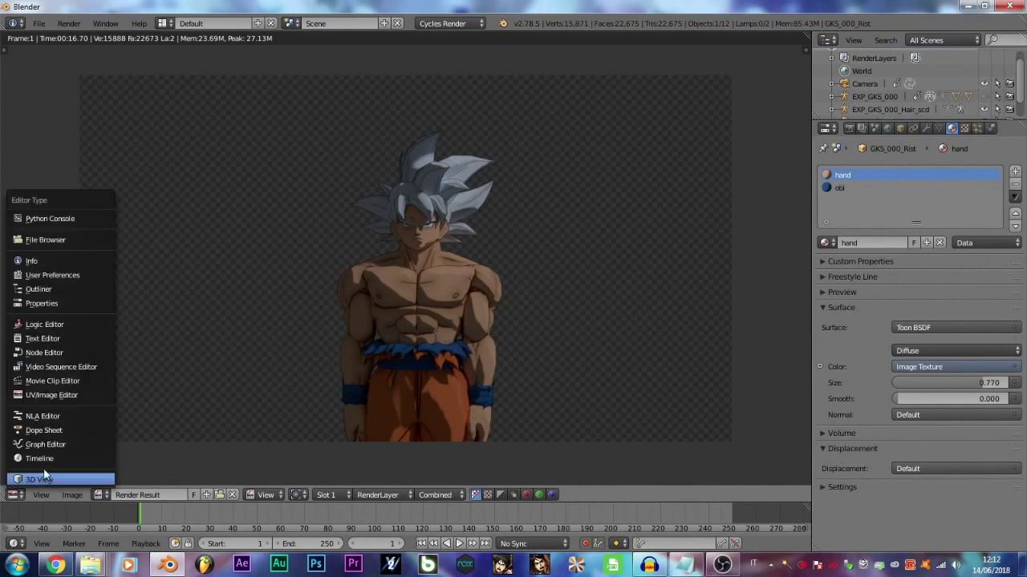